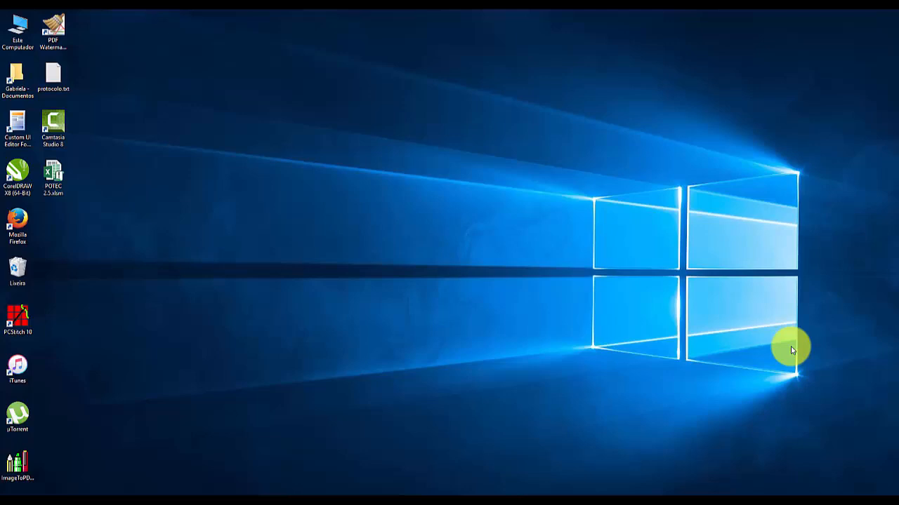
- Open the workbook POTEC 2.5.xlsm, then display and close its POTEC command list
{"action": "double_click", "coordinate": [60, 178]}
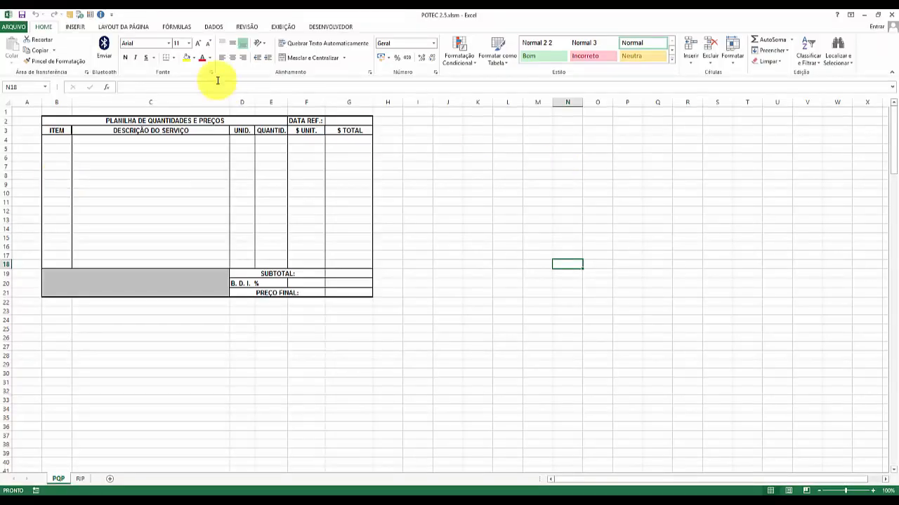
{"action": "left_click", "coordinate": [89, 14]}
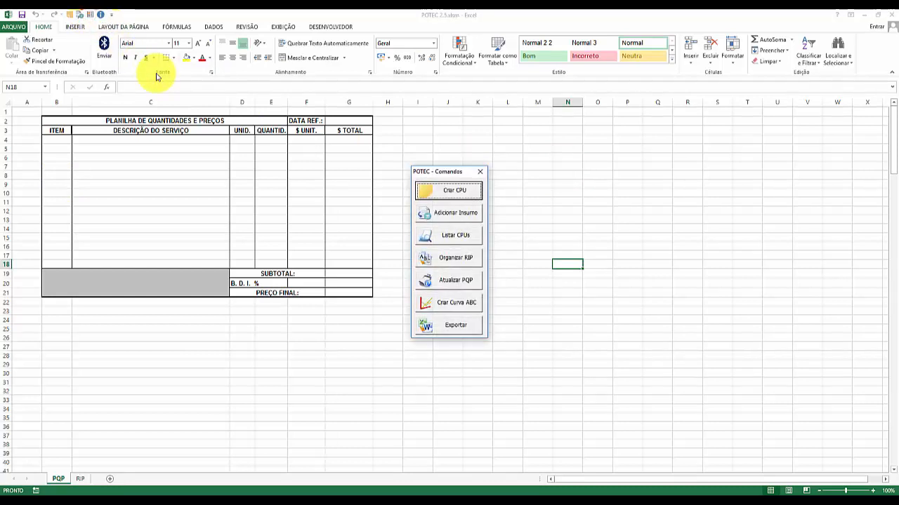
{"action": "left_click", "coordinate": [479, 172]}
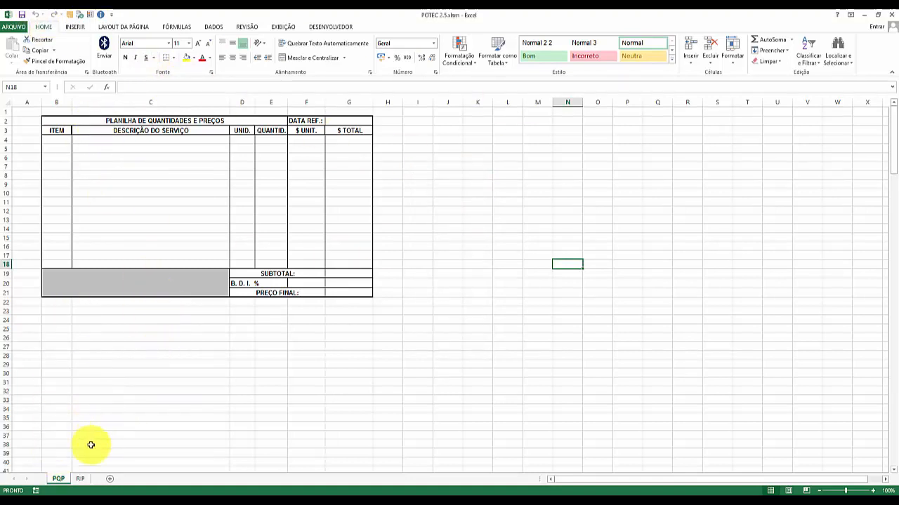
- Compare the PQP and RIP worksheets, finishing on the RIP sheet
{"action": "left_click", "coordinate": [79, 479]}
{"action": "left_click", "coordinate": [62, 479]}
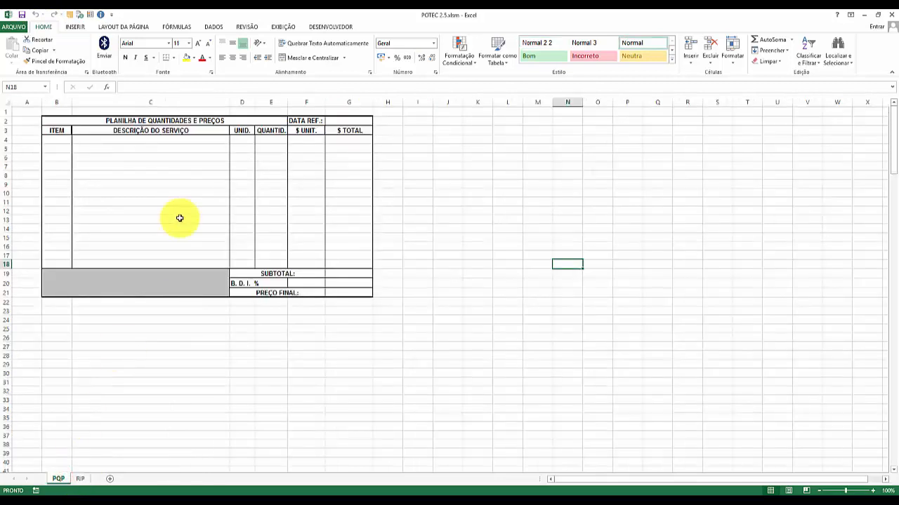
{"action": "left_click", "coordinate": [79, 478]}
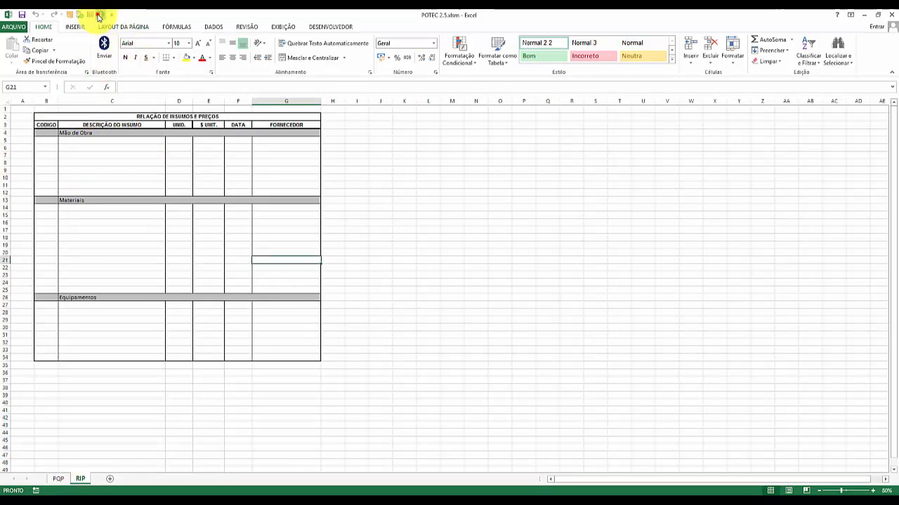
{"action": "left_click", "coordinate": [99, 15]}
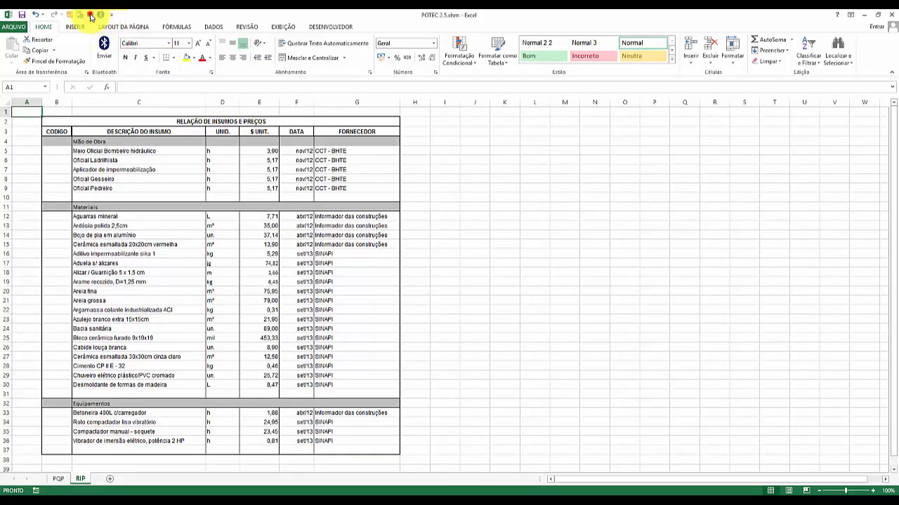
- Bring up the POTEC command list and organize the RIP list of inputs and prices with Organizar RIP
{"action": "left_click", "coordinate": [91, 16]}
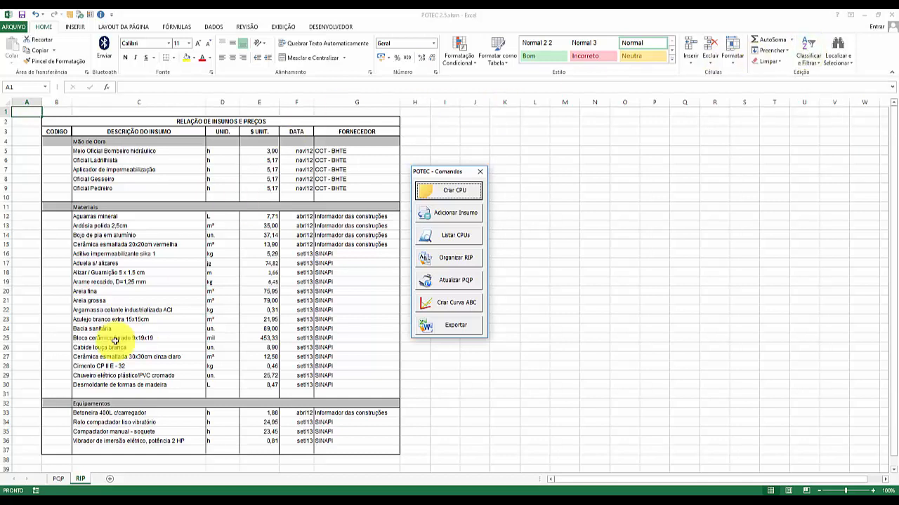
{"action": "left_click", "coordinate": [115, 291]}
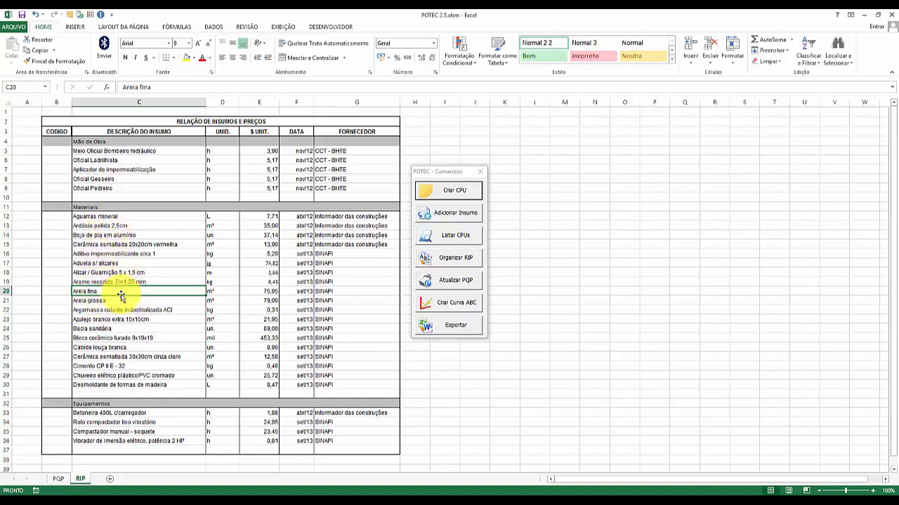
{"action": "left_click", "coordinate": [97, 365]}
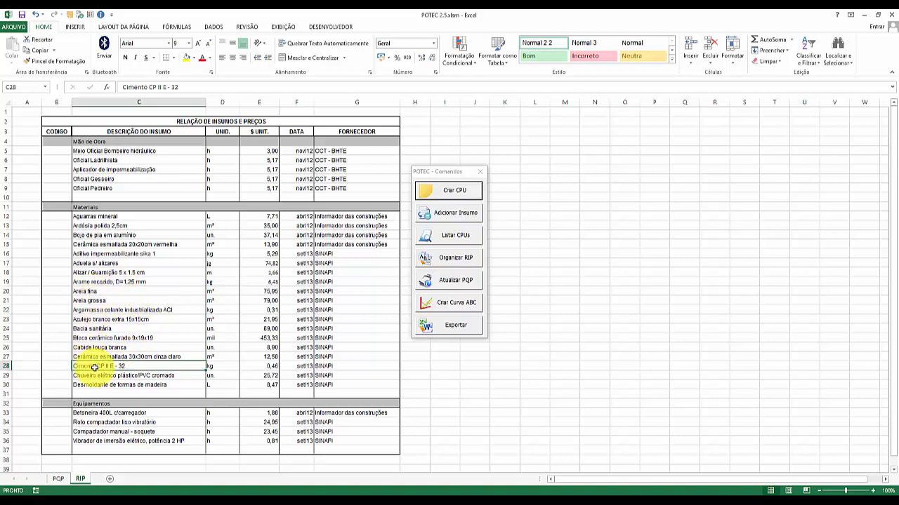
{"action": "left_click", "coordinate": [462, 261]}
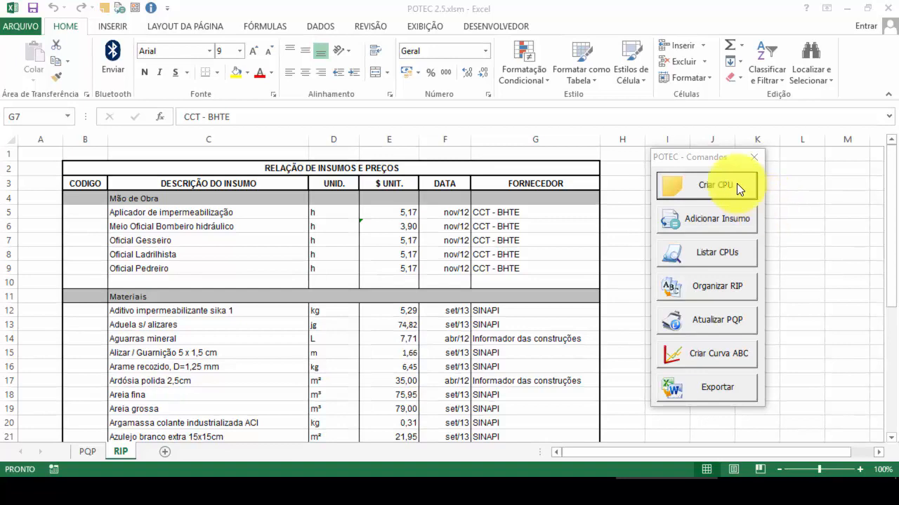
{"action": "left_click", "coordinate": [712, 159]}
{"action": "left_click", "coordinate": [709, 184]}
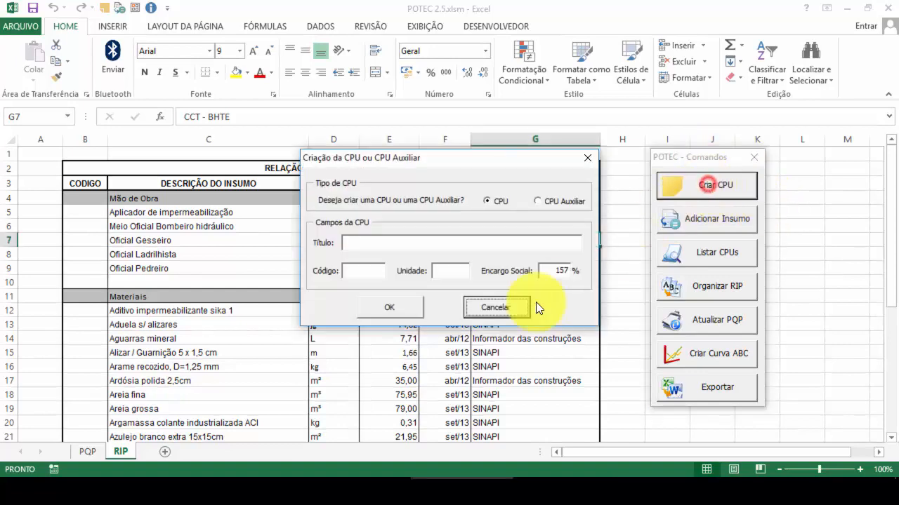
{"action": "left_click", "coordinate": [498, 308]}
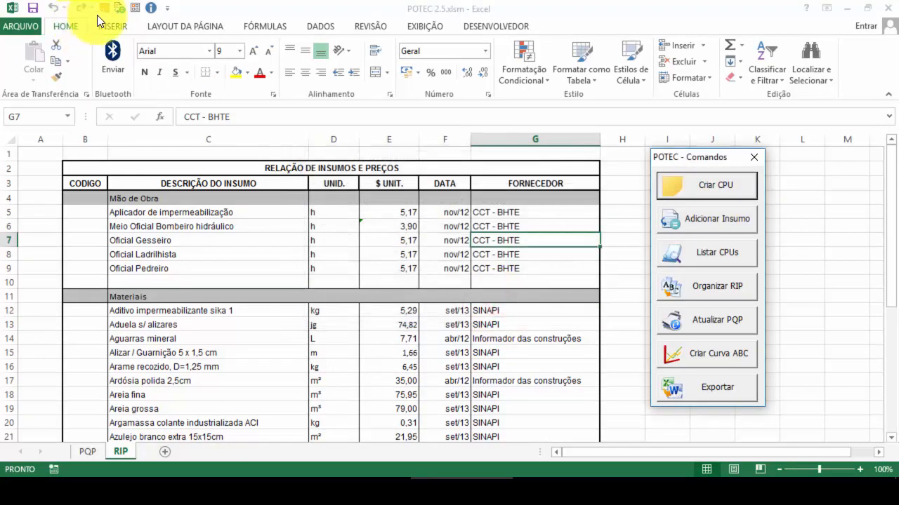
{"action": "left_click", "coordinate": [104, 9]}
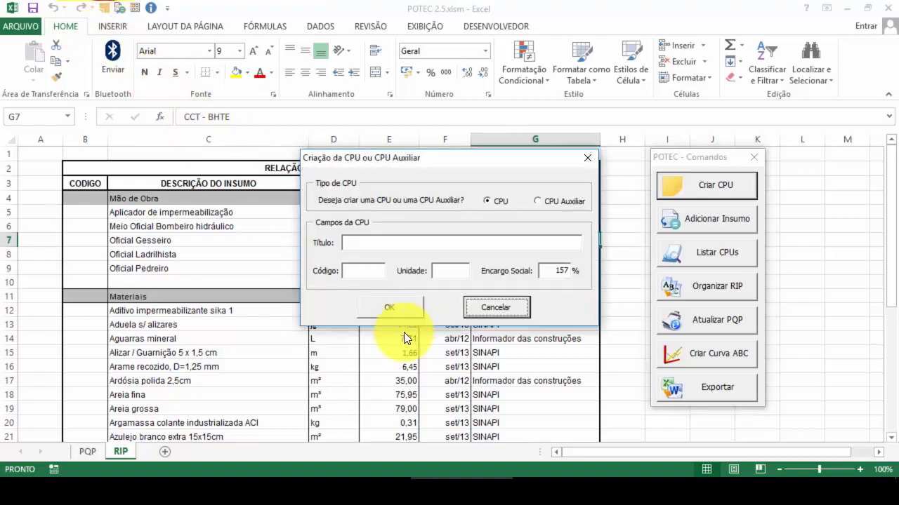
{"action": "left_click", "coordinate": [511, 306]}
- Start a new composition with Criar CPU, choose CPU as its type and enter the title Teste
{"action": "left_click", "coordinate": [593, 214]}
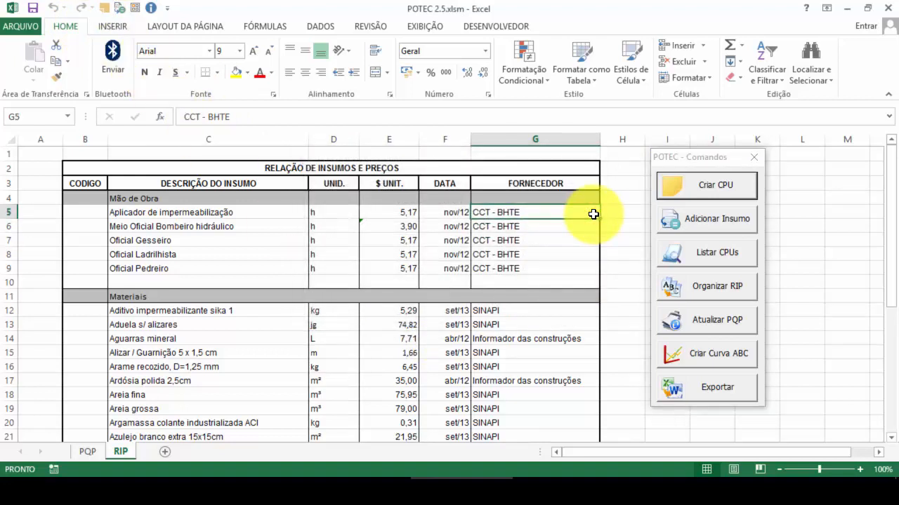
{"action": "key", "text": "ctrl+shift+c"}
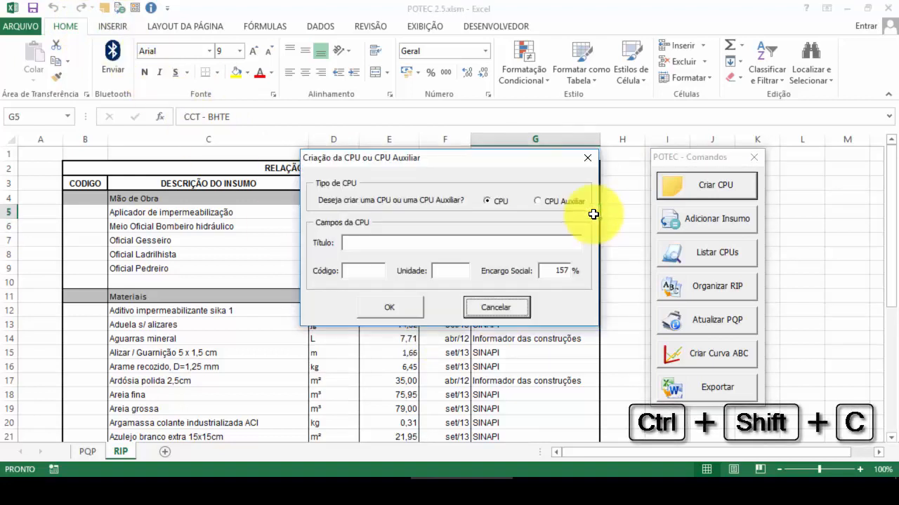
{"action": "left_click_drag", "start_coordinate": [481, 154], "coordinate": [453, 162]}
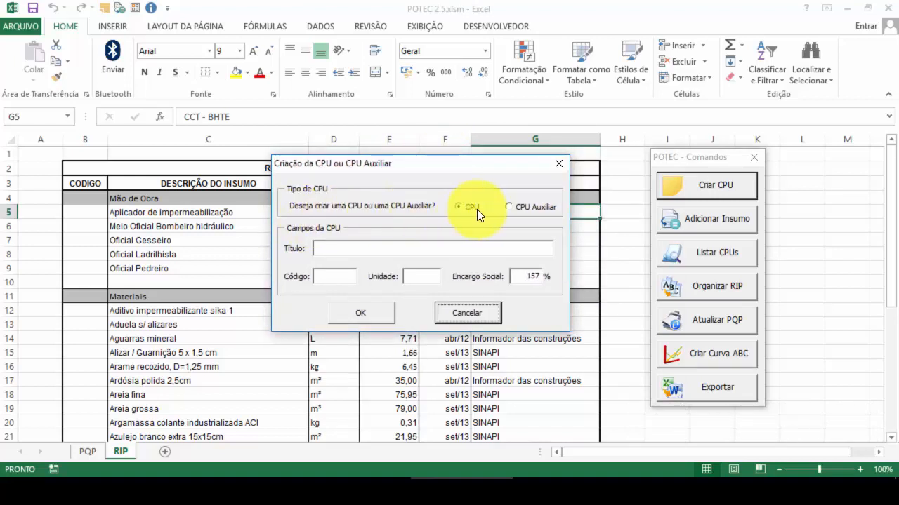
{"action": "left_click", "coordinate": [509, 206]}
{"action": "left_click", "coordinate": [456, 207]}
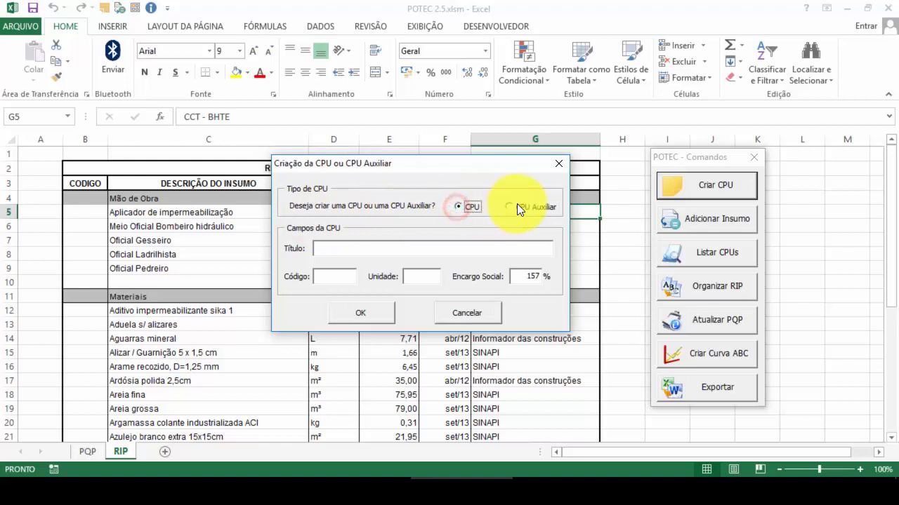
{"action": "left_click", "coordinate": [347, 251]}
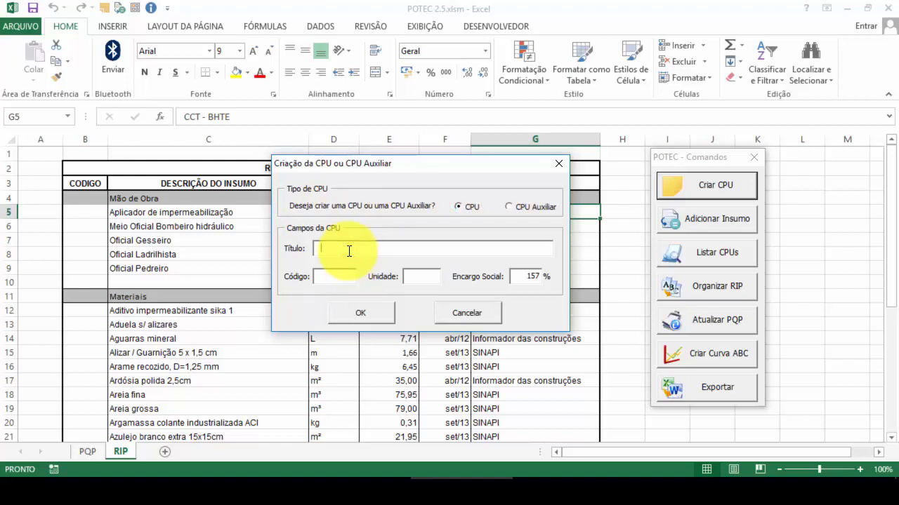
{"action": "type", "text": "Teste"}
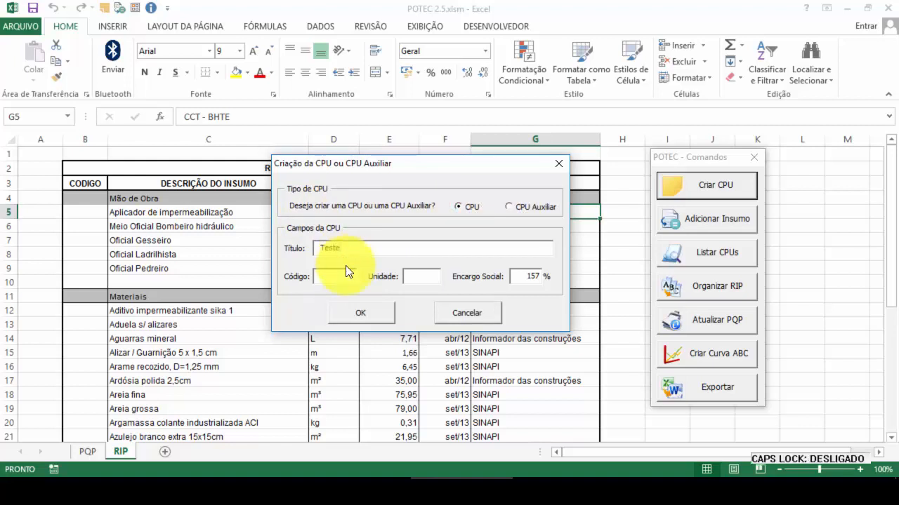
- Enter code CP1 and unit kg for the composition and create its CPU sheet
{"action": "left_click", "coordinate": [345, 277]}
{"action": "left_click", "coordinate": [413, 277]}
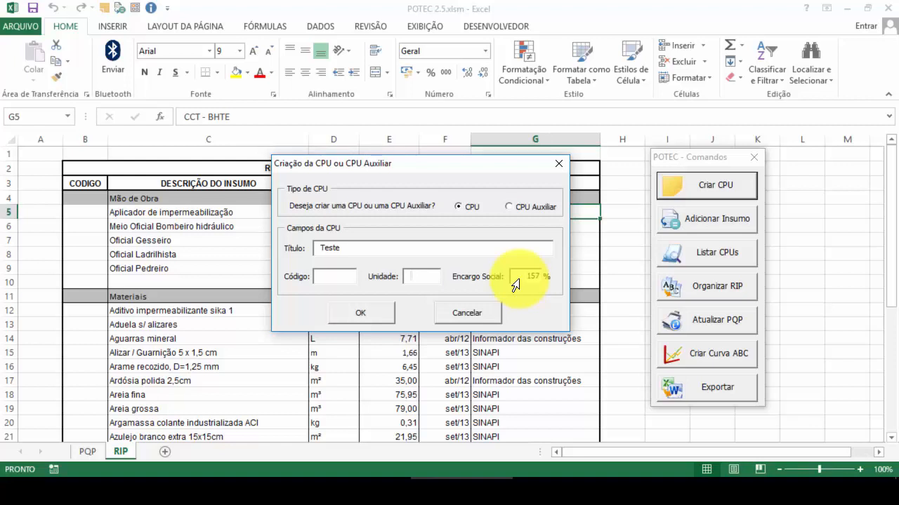
{"action": "left_click", "coordinate": [343, 276]}
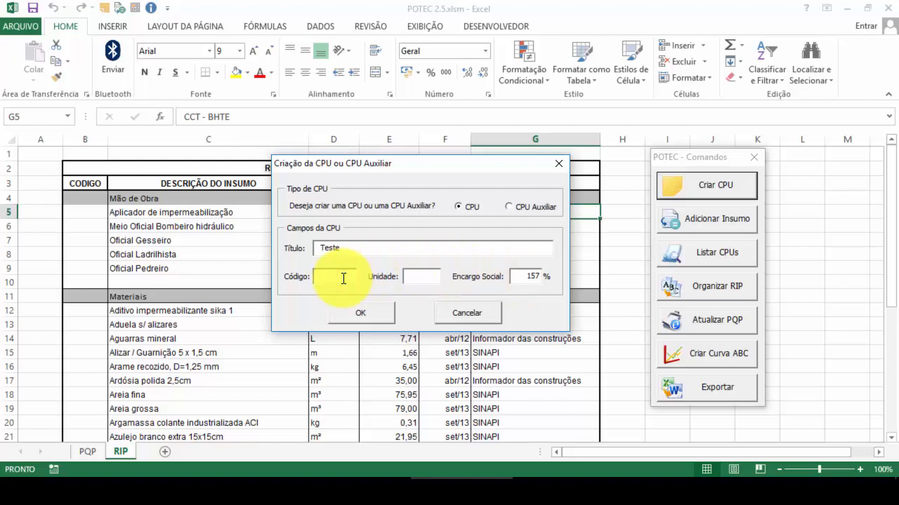
{"action": "key", "text": "Caps_Lock"}
{"action": "type", "text": "CP"}
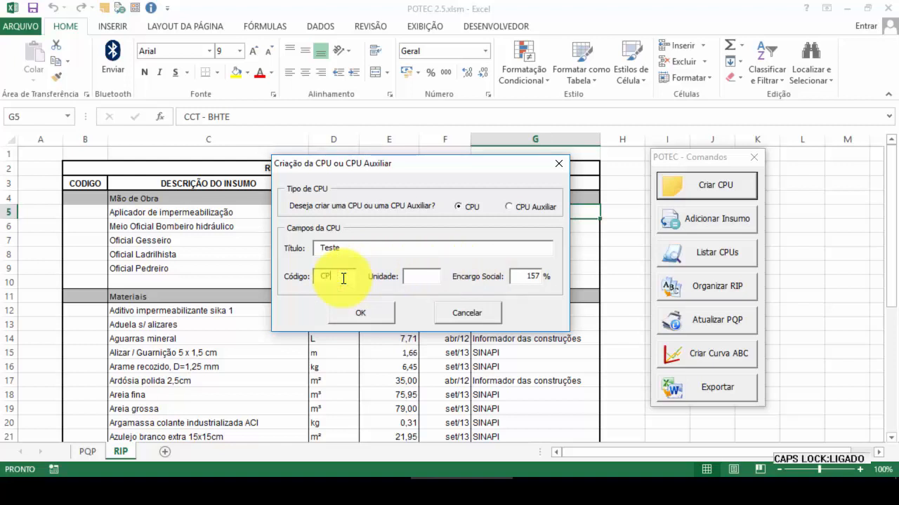
{"action": "type", "text": "1"}
{"action": "left_click", "coordinate": [425, 275]}
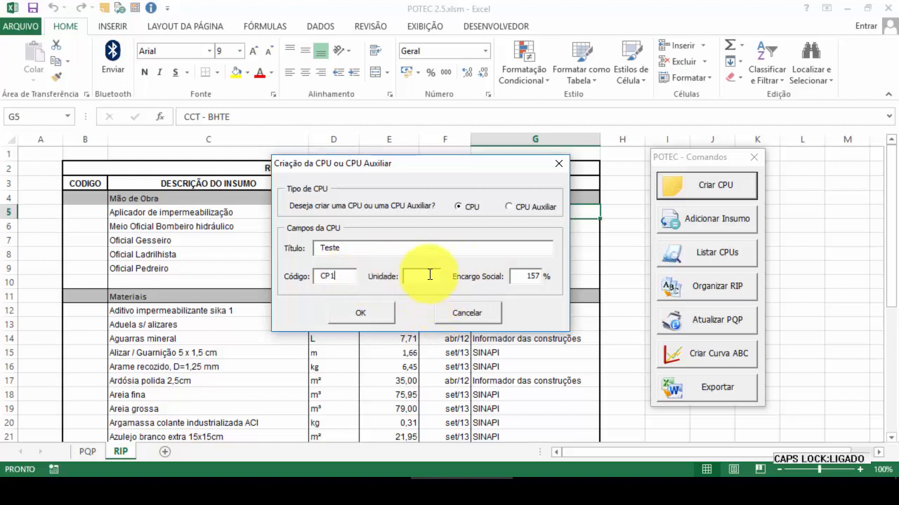
{"action": "key", "text": "Caps_Lock"}
{"action": "type", "text": "kg"}
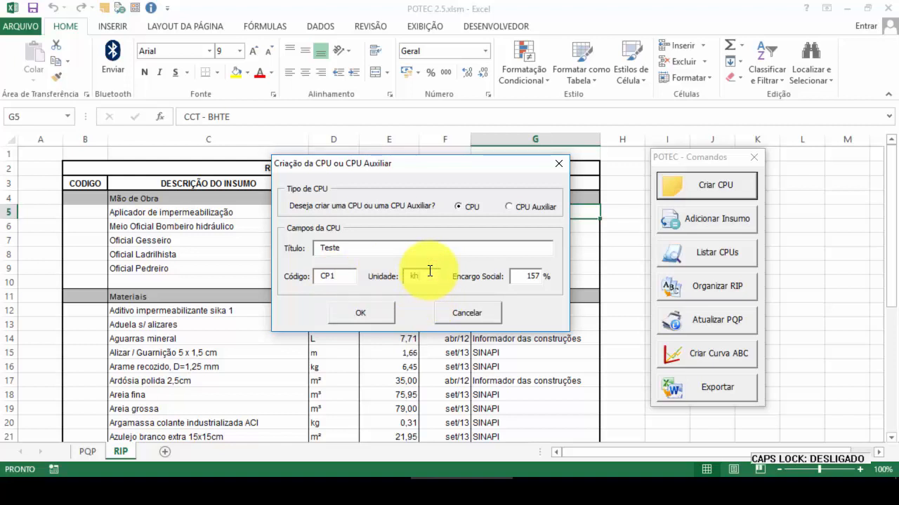
{"action": "left_click", "coordinate": [366, 316]}
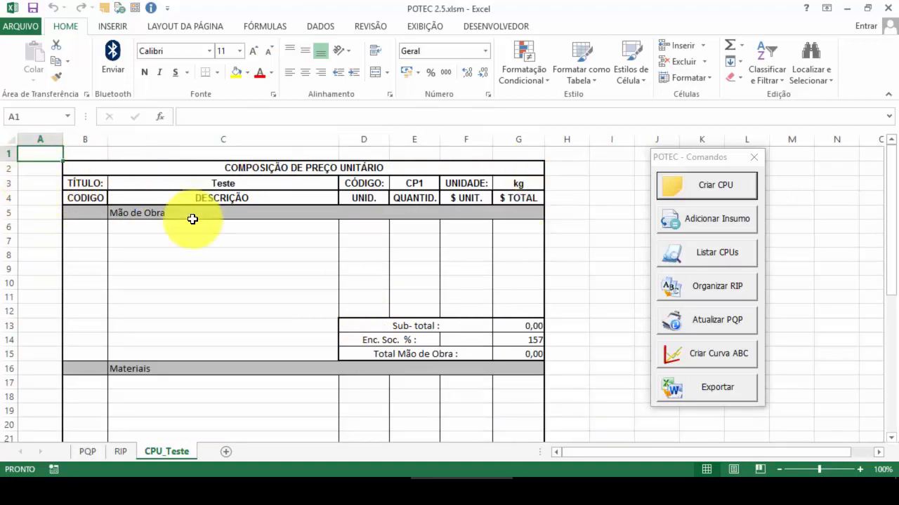
- Examine the layout of the new CPU_Teste sheet, including its Mão de Obra and Materiais sections and the subtotal row
{"action": "left_click", "coordinate": [144, 227]}
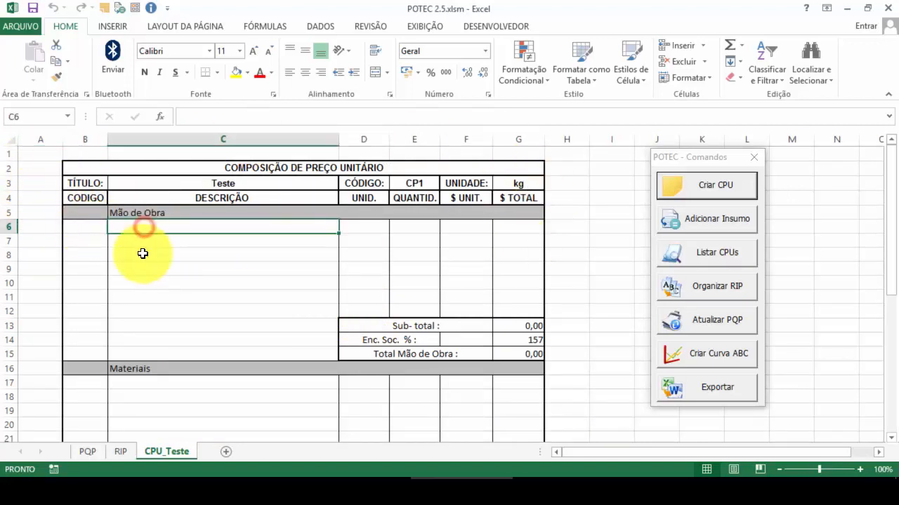
{"action": "left_click_drag", "start_coordinate": [181, 233], "coordinate": [206, 239]}
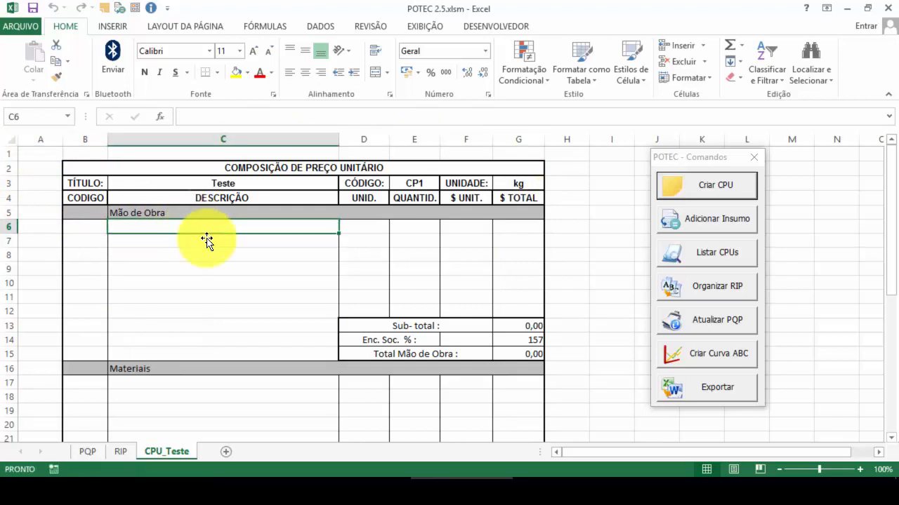
{"action": "scroll", "coordinate": [232, 379], "scroll_direction": "down", "scroll_amount": 3}
{"action": "scroll", "coordinate": [218, 386], "scroll_direction": "down", "scroll_amount": 2}
{"action": "scroll", "coordinate": [210, 401], "scroll_direction": "up", "scroll_amount": 5}
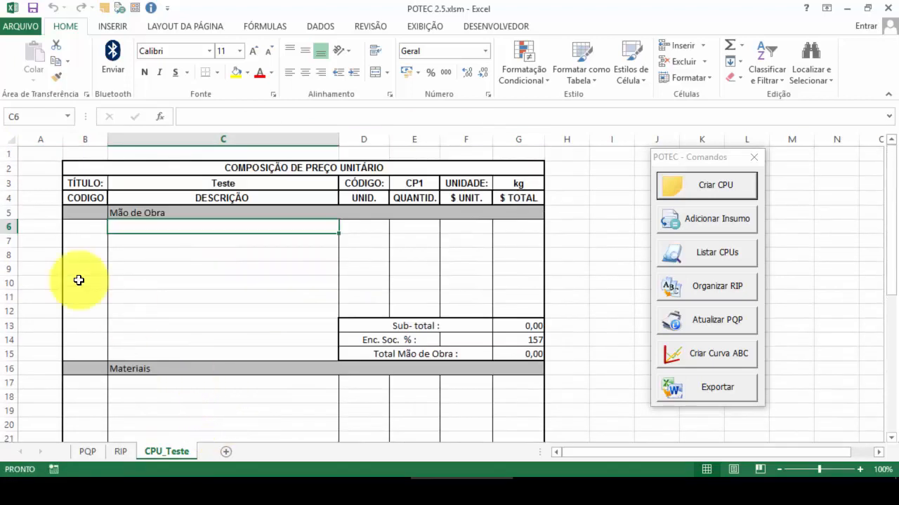
{"action": "left_click", "coordinate": [33, 149]}
{"action": "left_click_drag", "start_coordinate": [87, 153], "coordinate": [417, 154]}
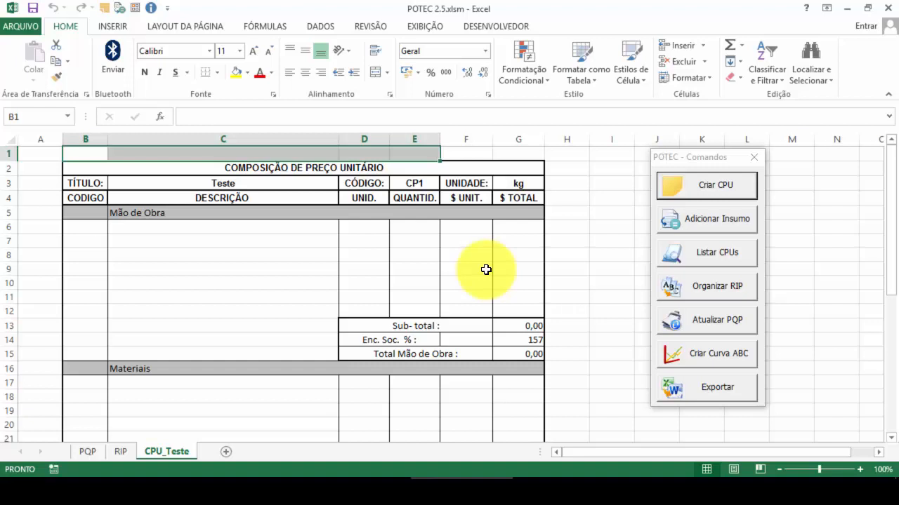
{"action": "left_click", "coordinate": [393, 325]}
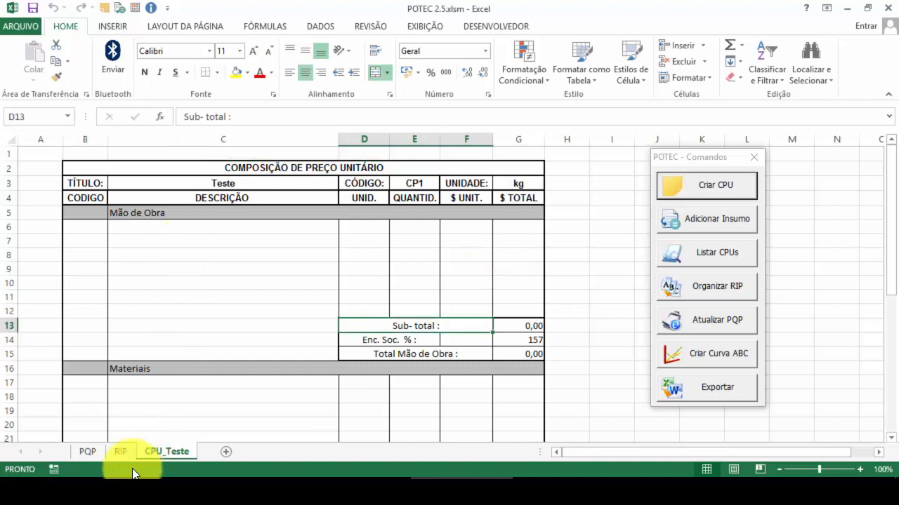
- Review the RIP and PQP sheets' layout and return to the CPU_Teste sheet
{"action": "left_click", "coordinate": [123, 452]}
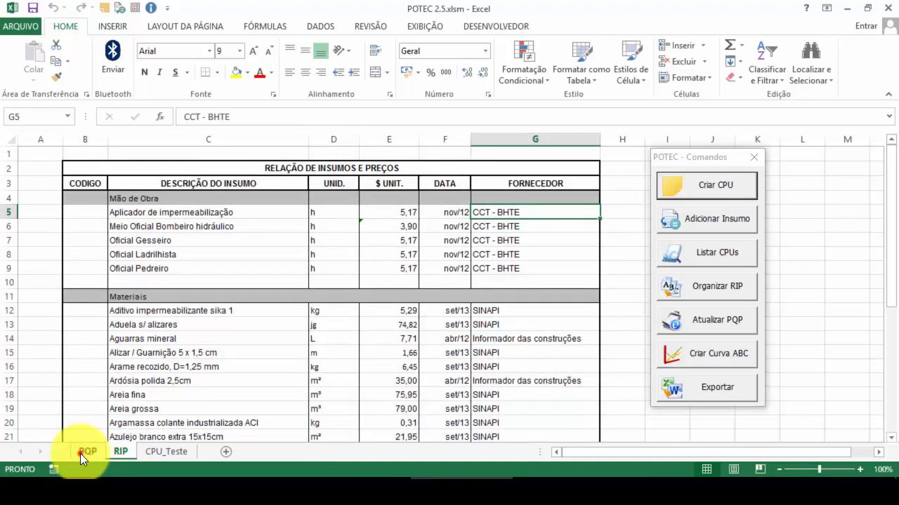
{"action": "left_click", "coordinate": [80, 454]}
{"action": "left_click_drag", "start_coordinate": [30, 154], "coordinate": [36, 254]}
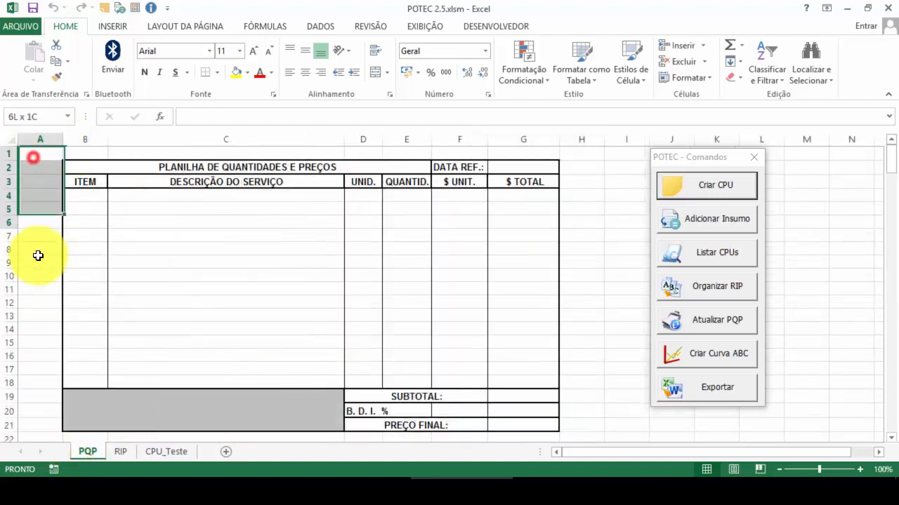
{"action": "left_click", "coordinate": [84, 153]}
{"action": "left_click", "coordinate": [123, 452]}
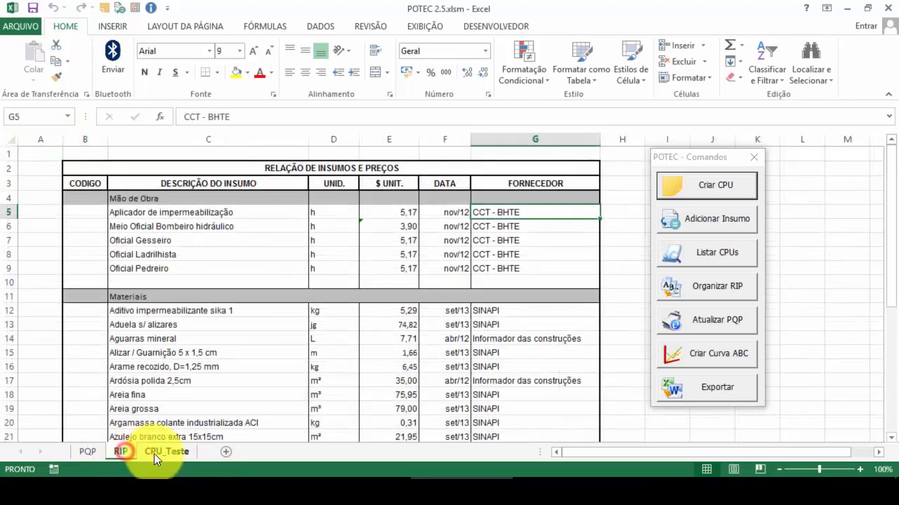
{"action": "left_click", "coordinate": [177, 454]}
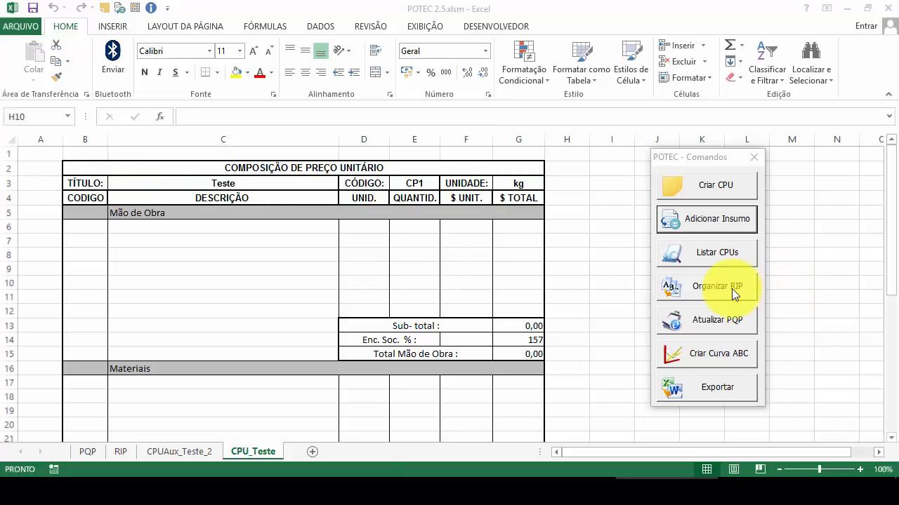
{"action": "left_click", "coordinate": [694, 158]}
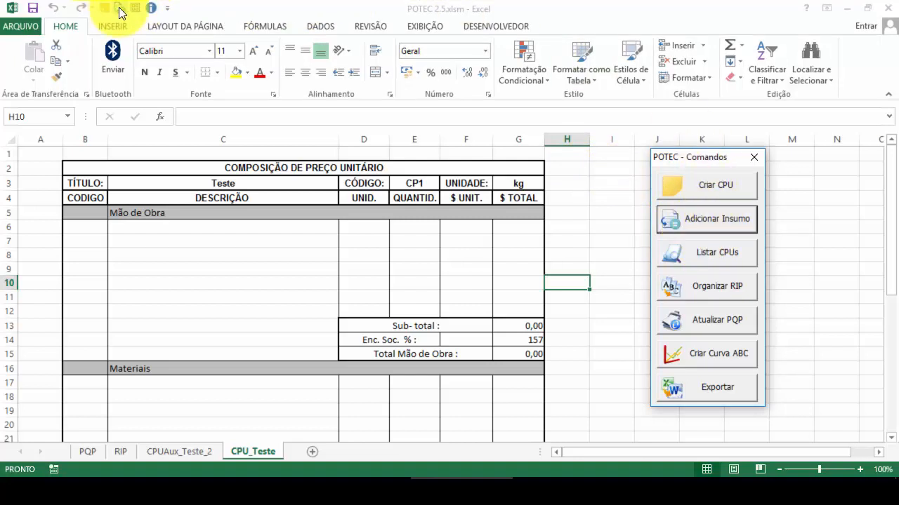
- Add the Oficial Ladrilhista input from the RIP list to the first Mão de Obra row, cell C6, and check its cells
{"action": "key", "text": "ctrl+shift+a"}
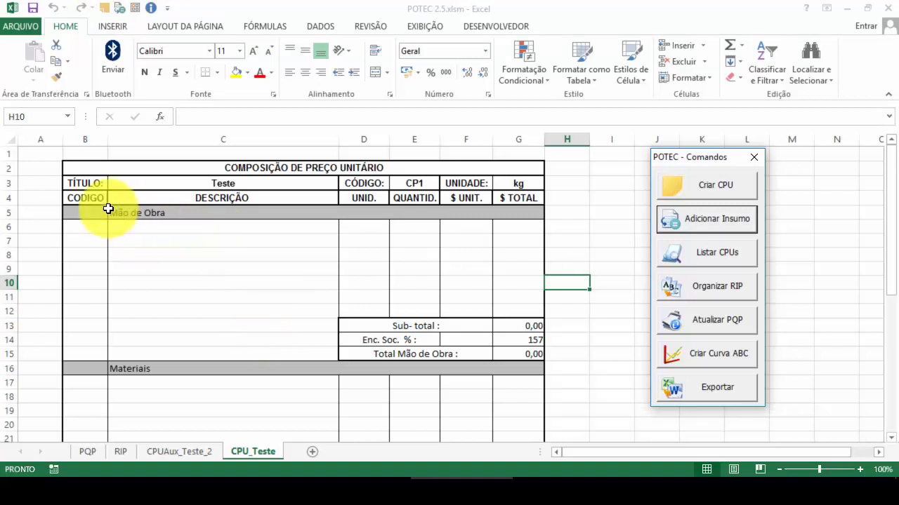
{"action": "left_click", "coordinate": [143, 223]}
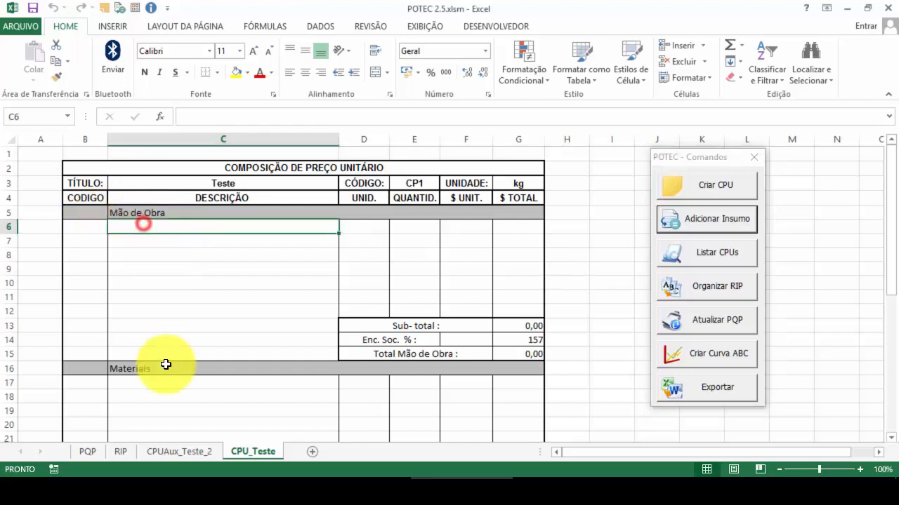
{"action": "left_click", "coordinate": [157, 380]}
{"action": "left_click", "coordinate": [174, 226]}
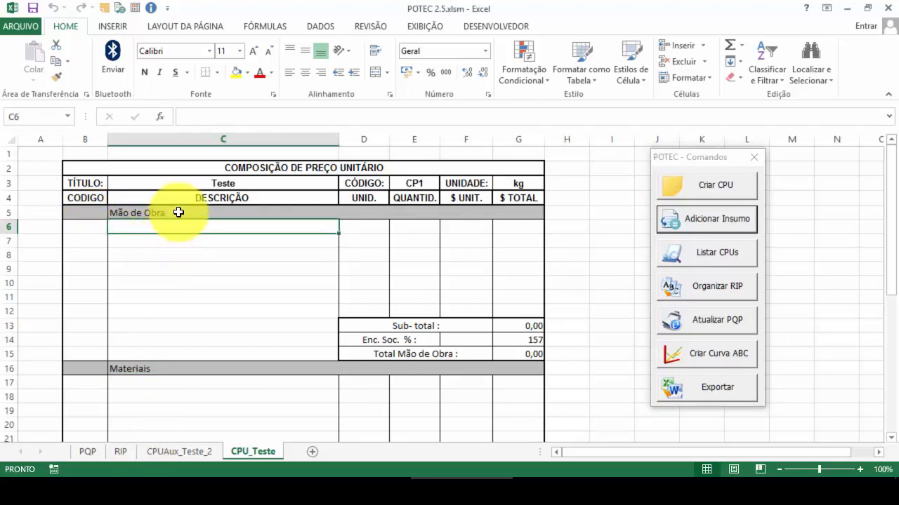
{"action": "left_click", "coordinate": [732, 218]}
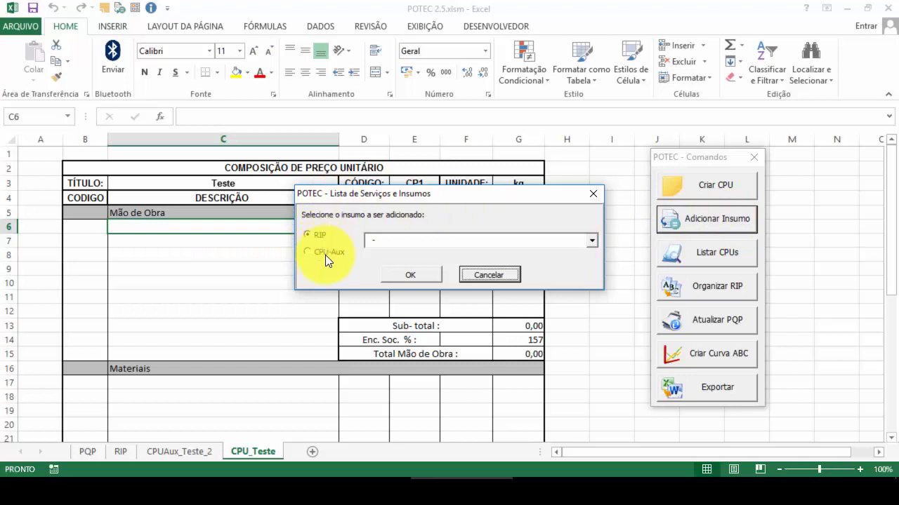
{"action": "left_click", "coordinate": [591, 240]}
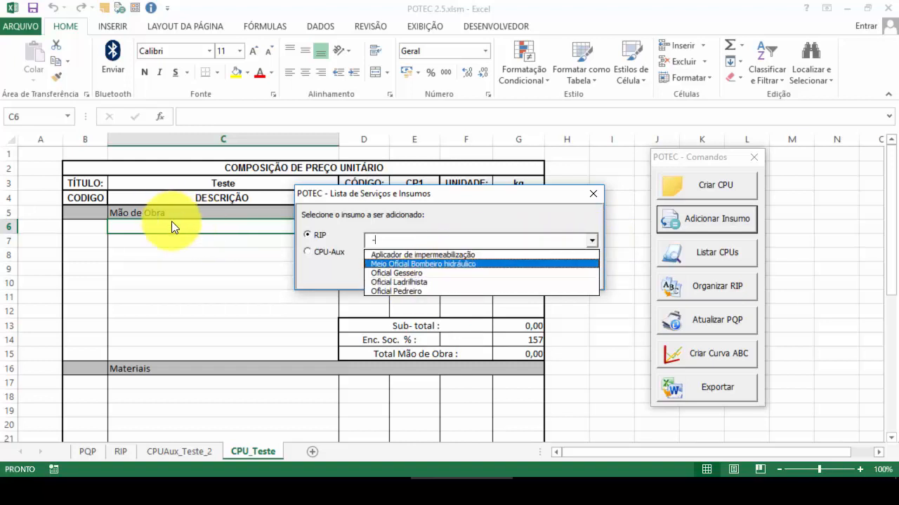
{"action": "left_click", "coordinate": [397, 281]}
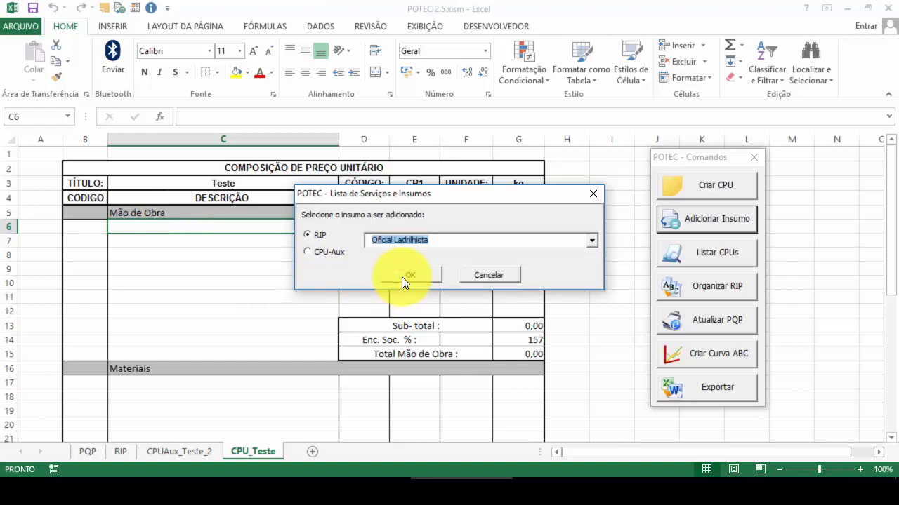
{"action": "left_click", "coordinate": [402, 276]}
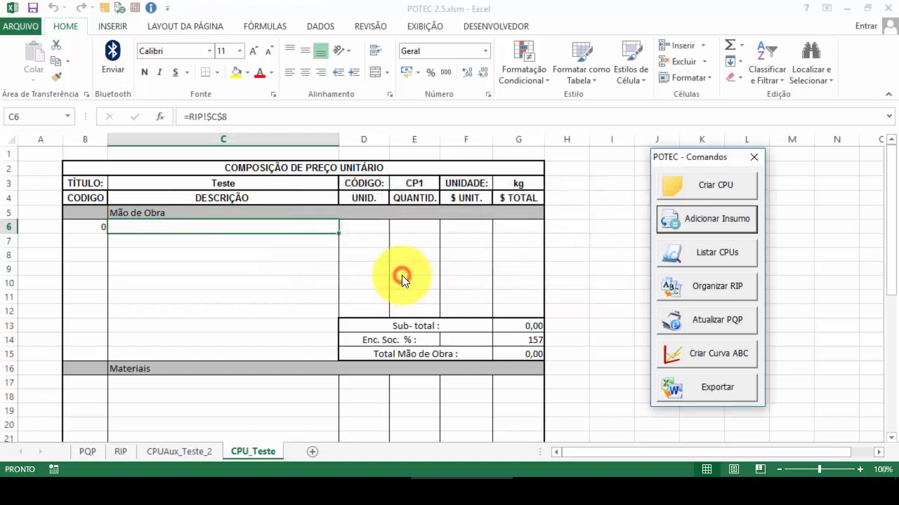
{"action": "left_click", "coordinate": [83, 222]}
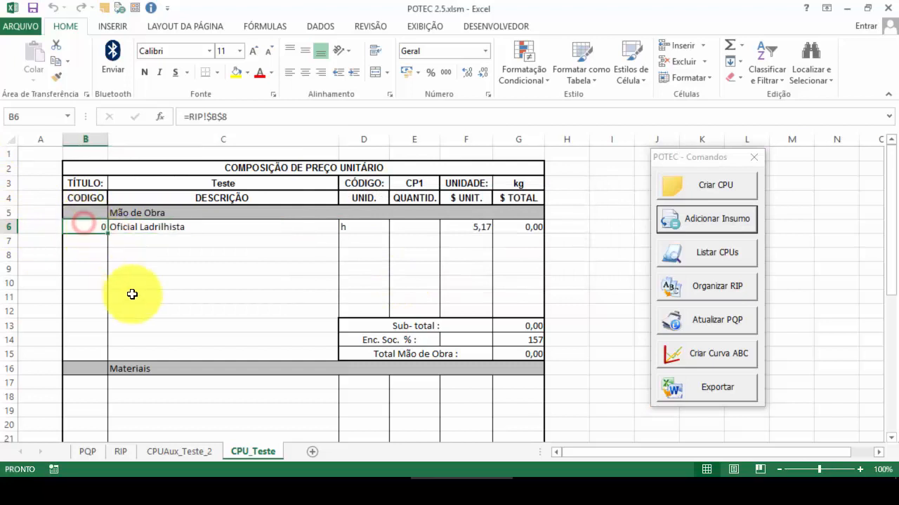
{"action": "left_click", "coordinate": [176, 226]}
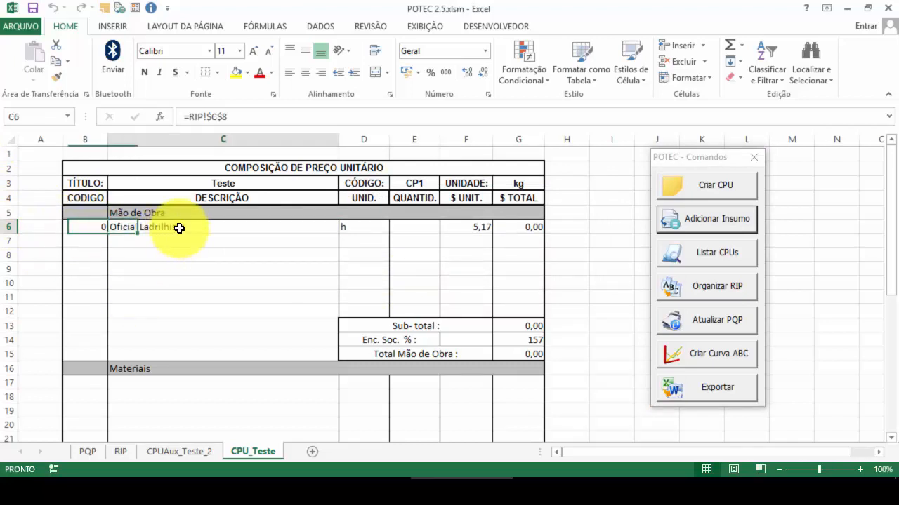
{"action": "left_click", "coordinate": [364, 228]}
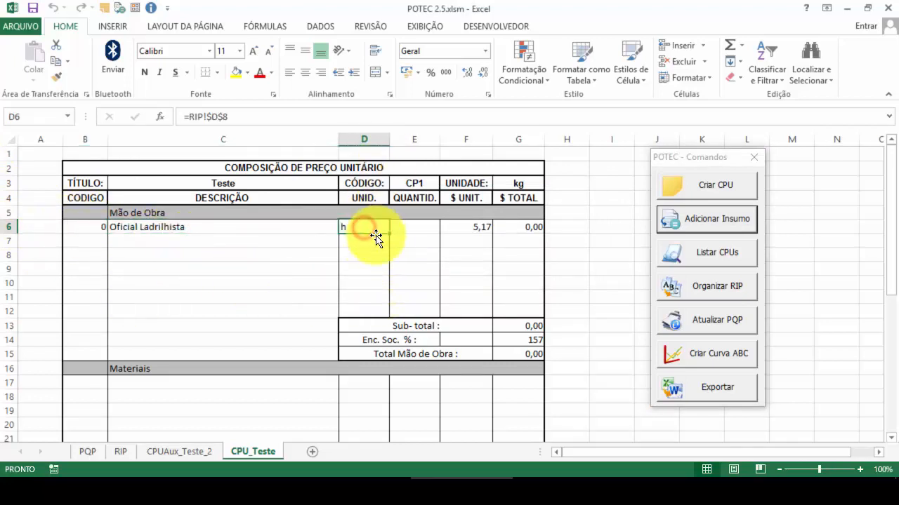
- Add the Areia grossa input from the RIP list to the first Materiais row, cell C17
{"action": "left_click", "coordinate": [185, 392]}
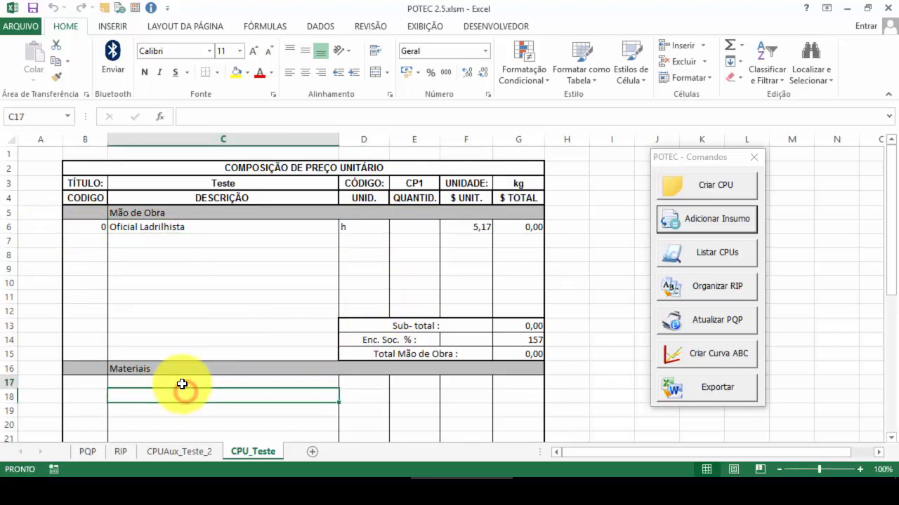
{"action": "left_click", "coordinate": [181, 383]}
{"action": "left_click", "coordinate": [734, 217]}
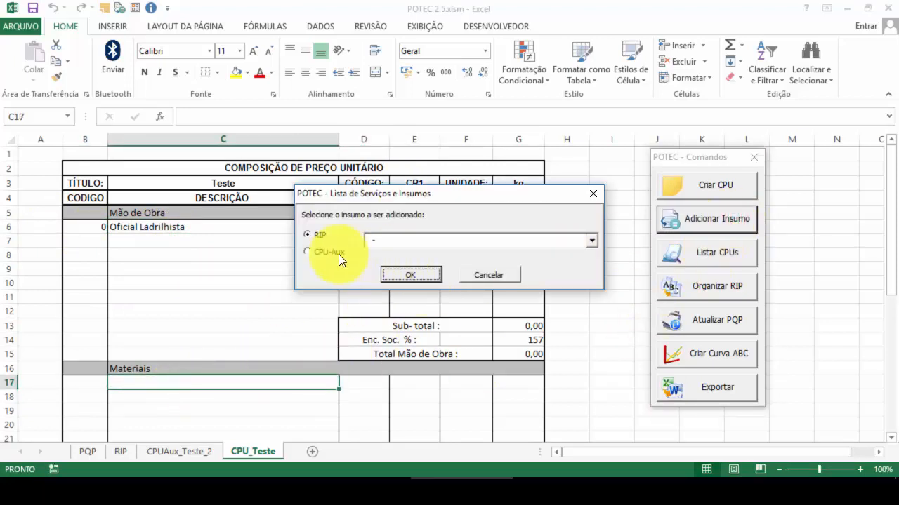
{"action": "left_click", "coordinate": [311, 253]}
{"action": "left_click", "coordinate": [591, 240]}
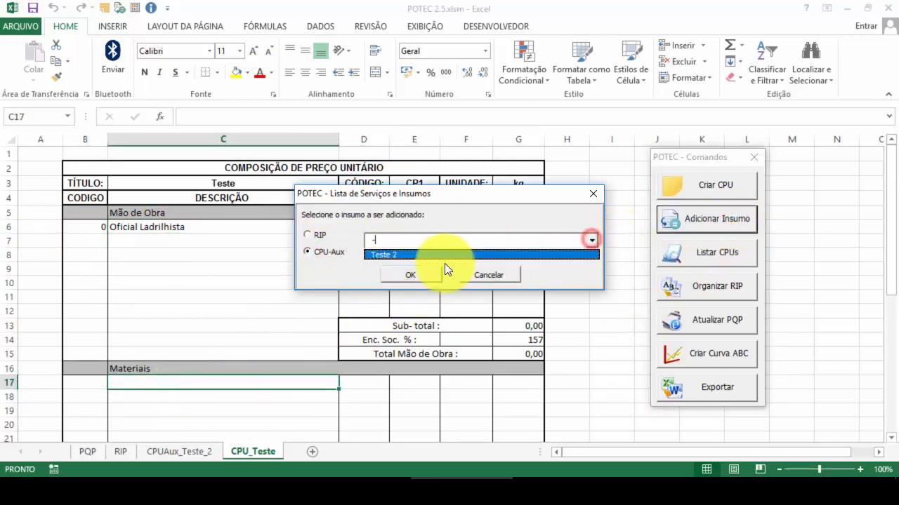
{"action": "left_click", "coordinate": [443, 258]}
{"action": "left_click", "coordinate": [311, 235]}
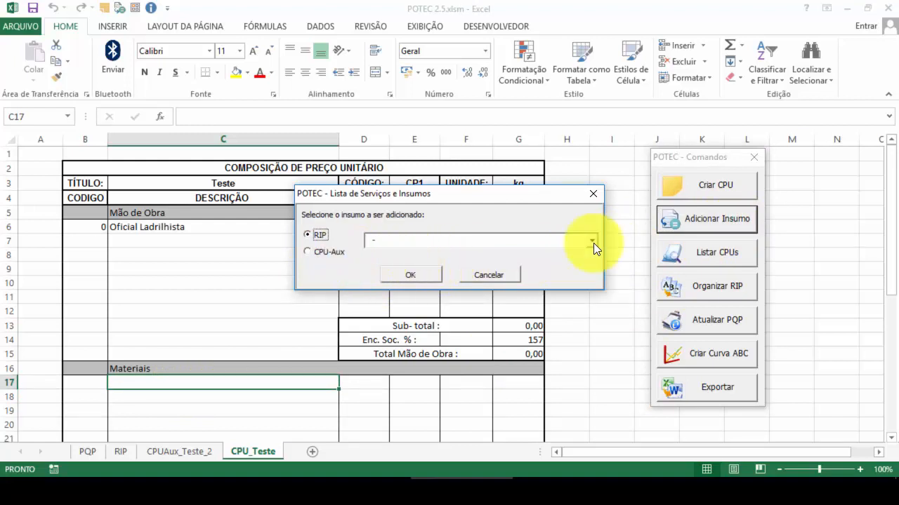
{"action": "left_click", "coordinate": [593, 243]}
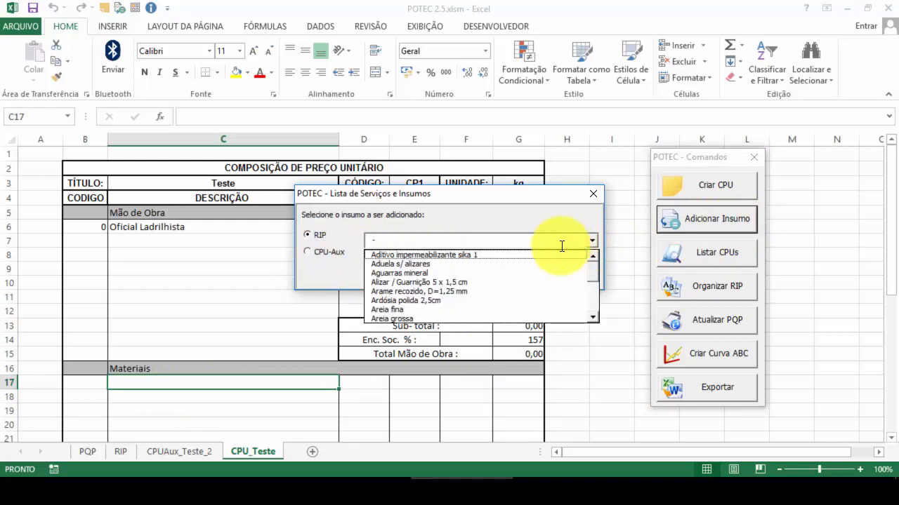
{"action": "left_click", "coordinate": [411, 319]}
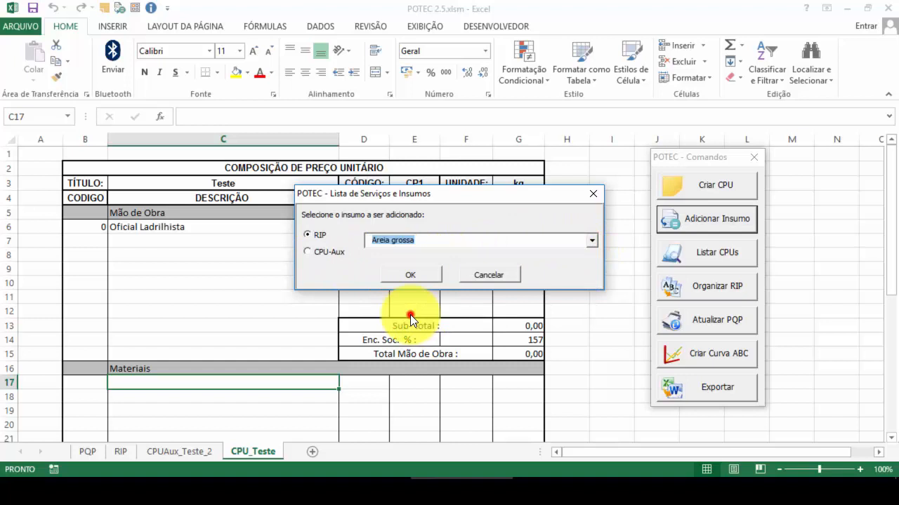
{"action": "left_click", "coordinate": [421, 276]}
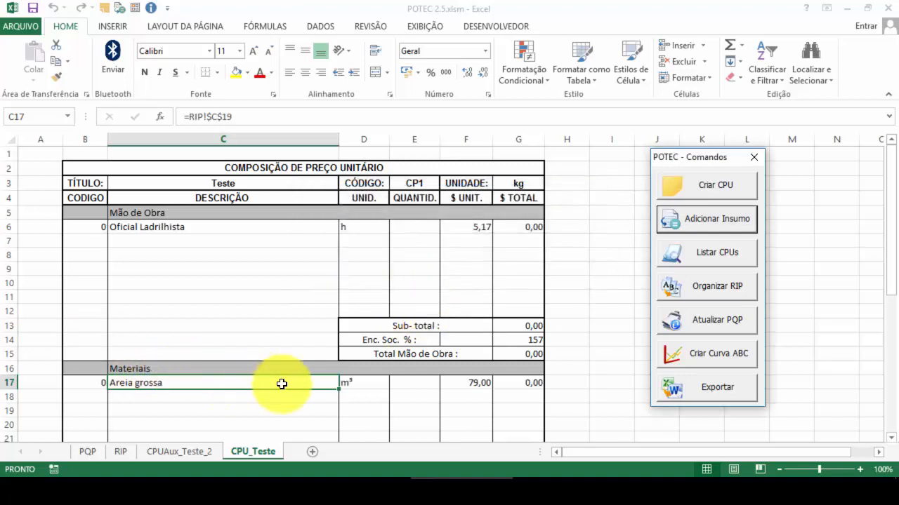
- Enter a quantity of 5 for Oficial Ladrilhista and 2 for Areia grossa
{"action": "left_click", "coordinate": [412, 226]}
{"action": "type", "text": "5"}
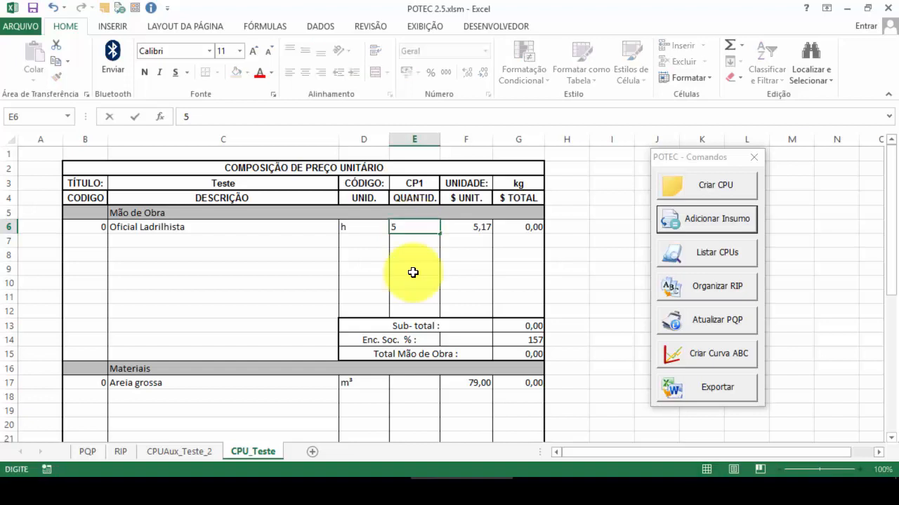
{"action": "left_click", "coordinate": [416, 374]}
{"action": "left_click", "coordinate": [420, 380]}
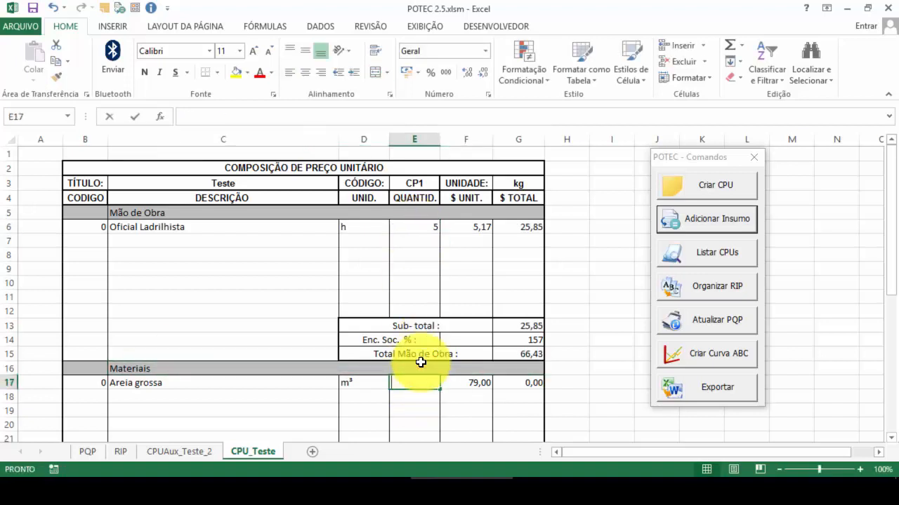
{"action": "type", "text": "2"}
{"action": "left_click", "coordinate": [417, 420]}
- Check the composition's section totals and the TOTAL GERAL DO TÍTULO formula, and go through RIP to the PQP sheet
{"action": "scroll", "coordinate": [461, 280], "scroll_direction": "down", "scroll_amount": 8}
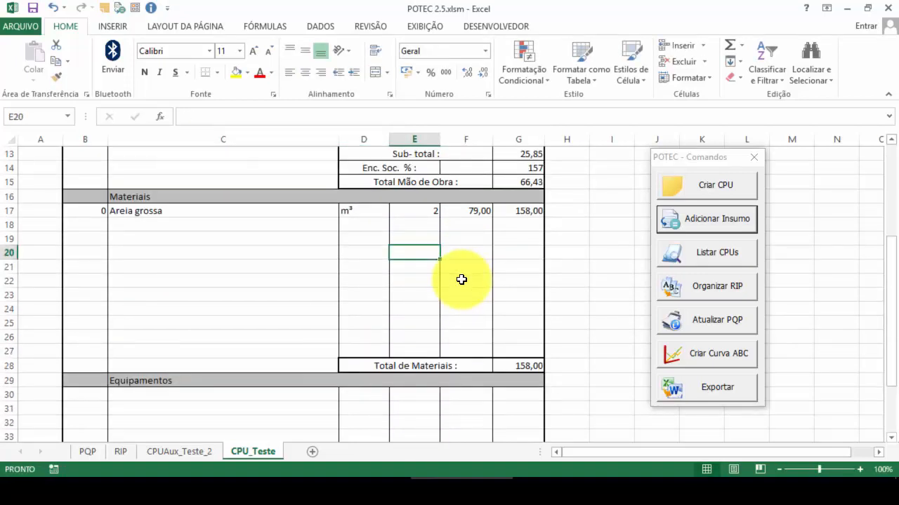
{"action": "left_click", "coordinate": [510, 334]}
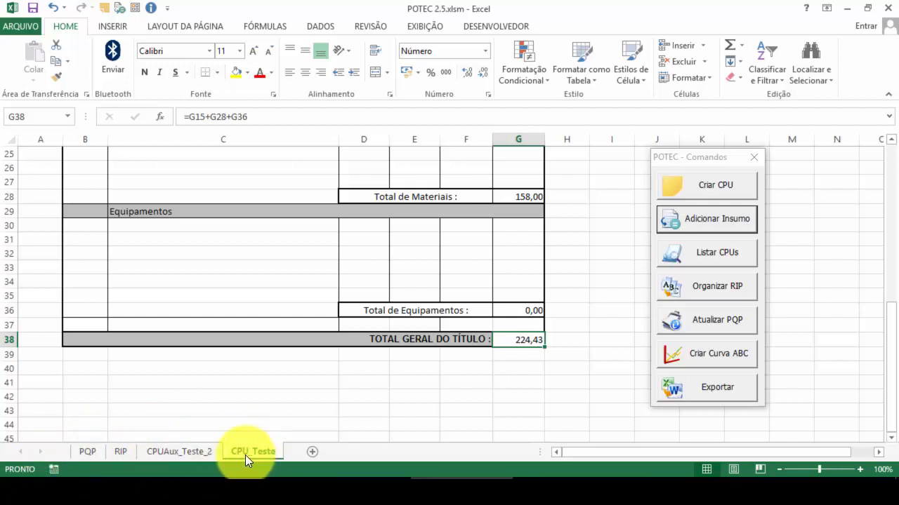
{"action": "scroll", "coordinate": [197, 450], "scroll_direction": "up", "scroll_amount": 7}
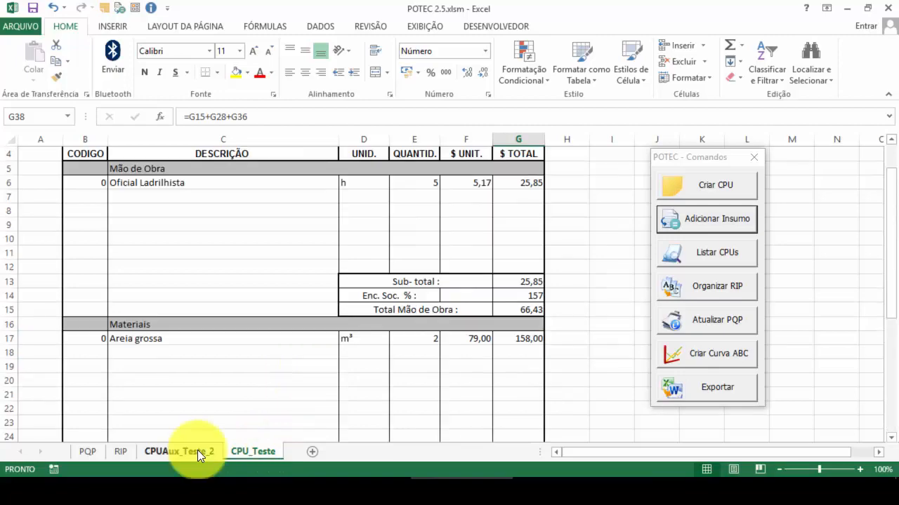
{"action": "left_click", "coordinate": [117, 452]}
{"action": "left_click", "coordinate": [78, 452]}
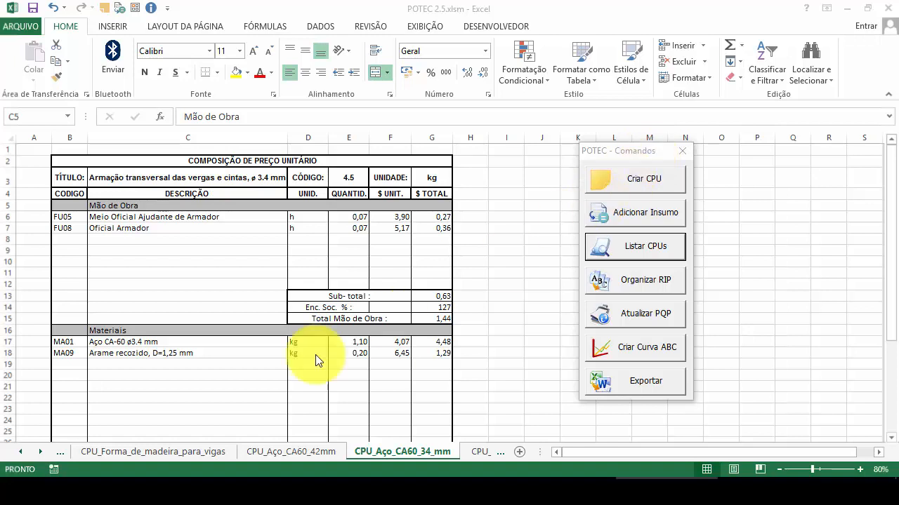
- Browse backwards through the workbook's CPU and CPUAux sheet names
{"action": "left_click", "coordinate": [21, 451]}
{"action": "left_click", "coordinate": [20, 453]}
{"action": "left_click", "coordinate": [18, 452]}
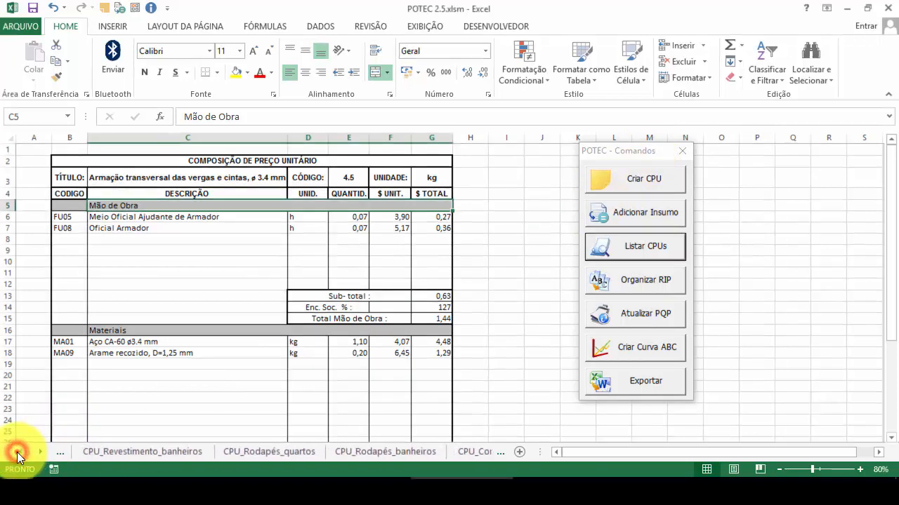
{"action": "left_click", "coordinate": [18, 452]}
{"action": "left_click", "coordinate": [18, 452]}
{"action": "left_click", "coordinate": [18, 453]}
{"action": "left_click", "coordinate": [18, 452]}
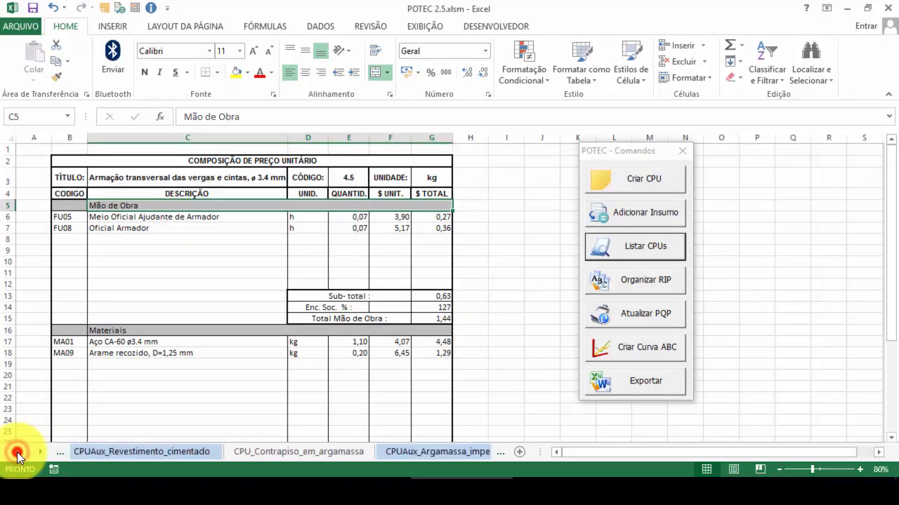
{"action": "left_click", "coordinate": [18, 452]}
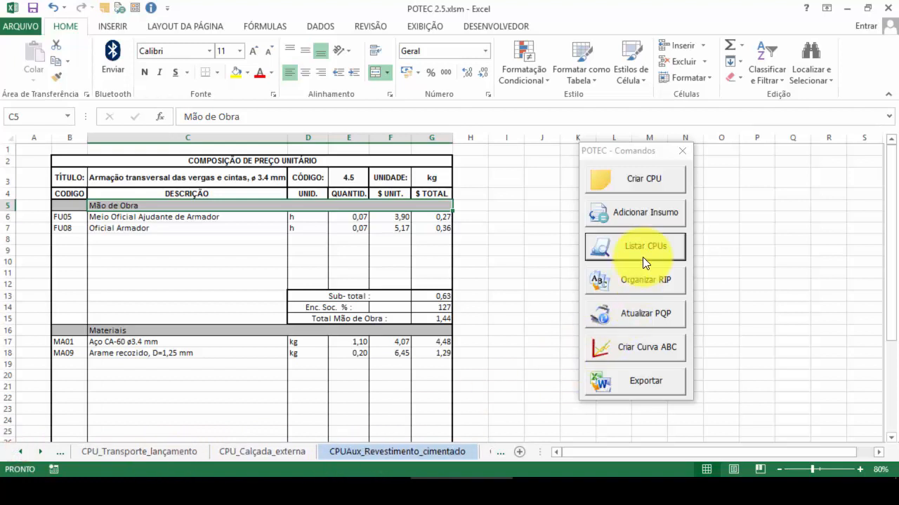
- List the created CPUs and view the sheets for Calçada externa, e=3cm and the auxiliary Argamassa para assentamento Traço 1:5
{"action": "left_click", "coordinate": [633, 151]}
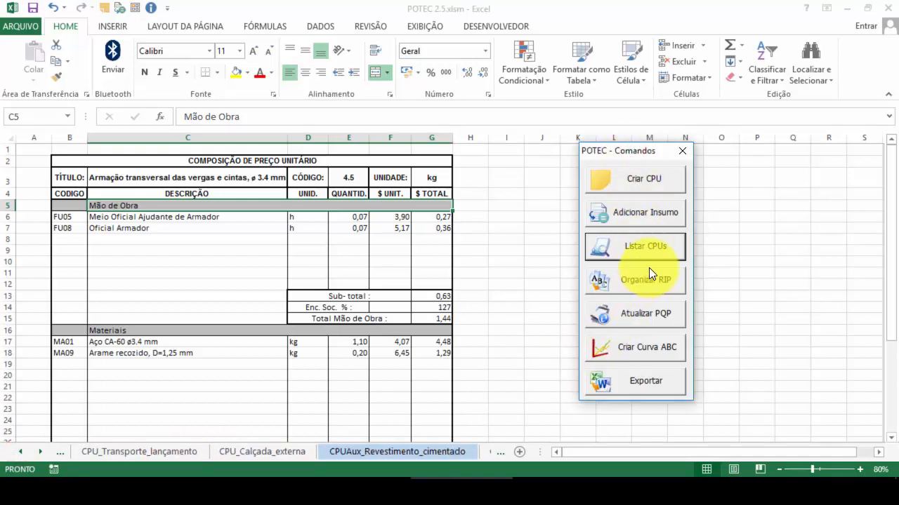
{"action": "left_click", "coordinate": [648, 249]}
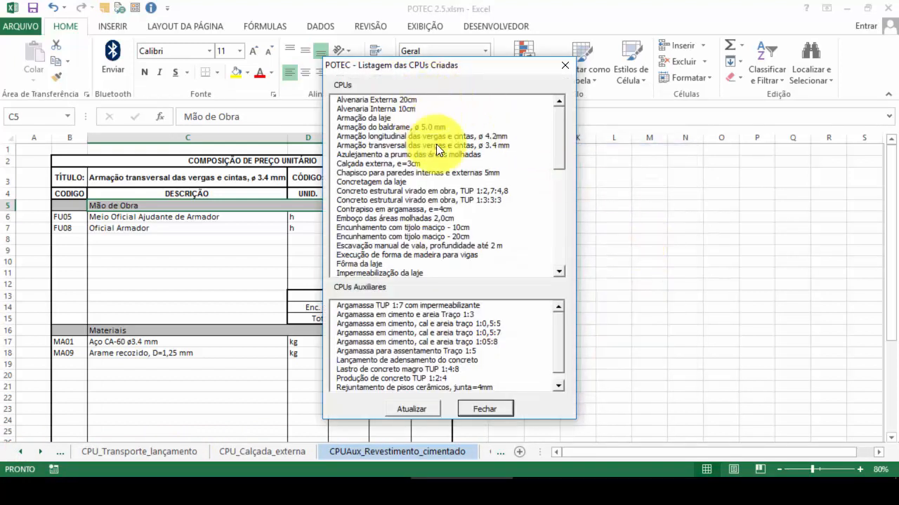
{"action": "mouse_move", "coordinate": [556, 131]}
{"action": "left_mouse_down"}
{"action": "mouse_move", "coordinate": [577, 266]}
{"action": "mouse_move", "coordinate": [563, 127]}
{"action": "left_mouse_up"}
{"action": "left_click", "coordinate": [560, 346]}
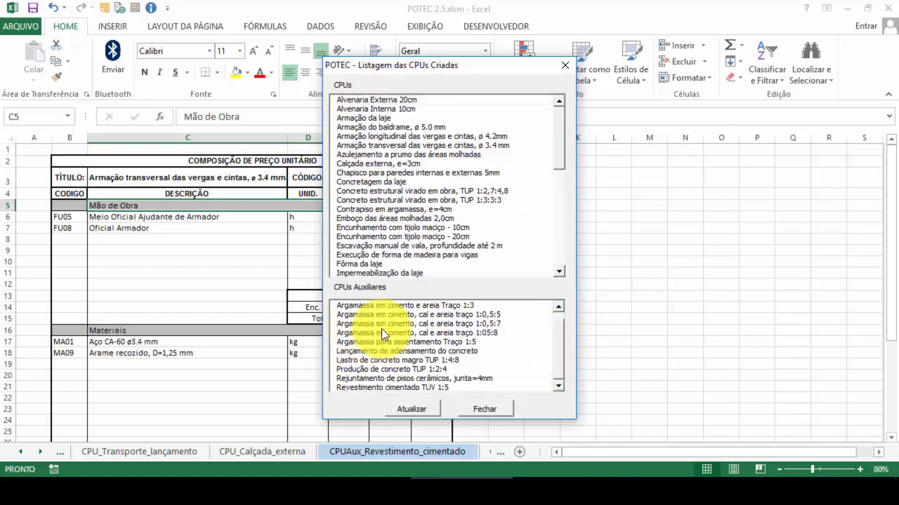
{"action": "left_click", "coordinate": [384, 163]}
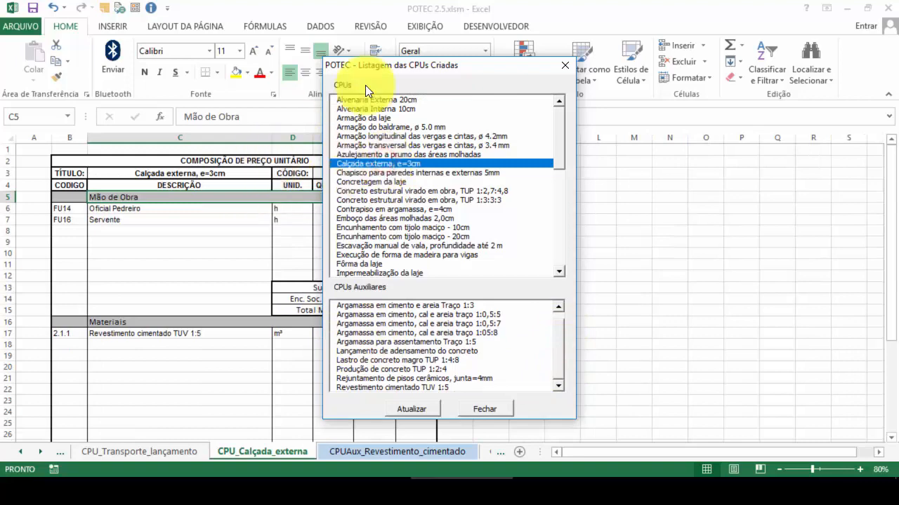
{"action": "left_click_drag", "start_coordinate": [371, 65], "coordinate": [542, 77]}
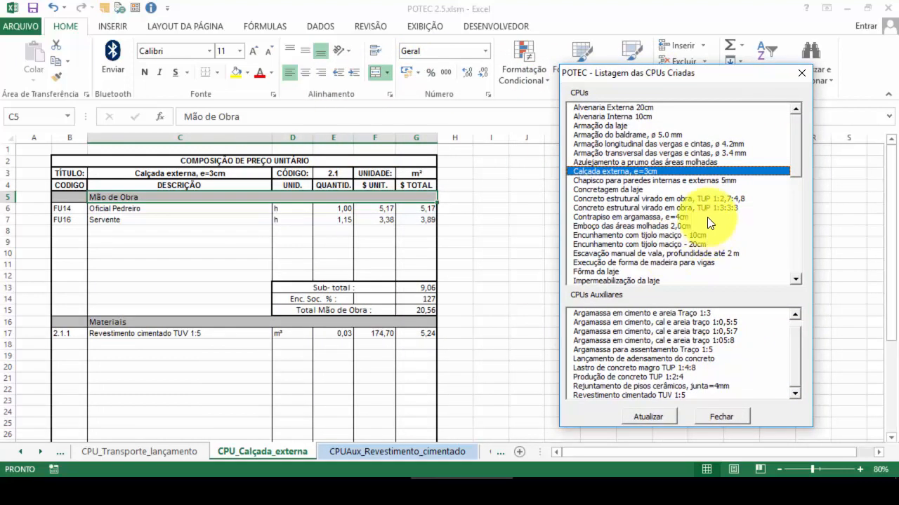
{"action": "left_click", "coordinate": [602, 349]}
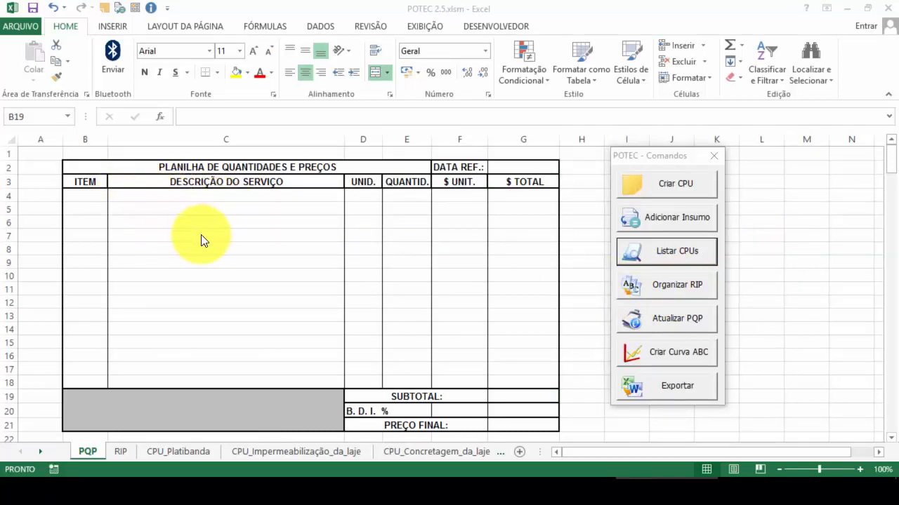
- Fill the PQP sheet from cell C4 with the created CPUs using Atualizar PQP, and check the service and quantity columns
{"action": "left_click", "coordinate": [185, 197]}
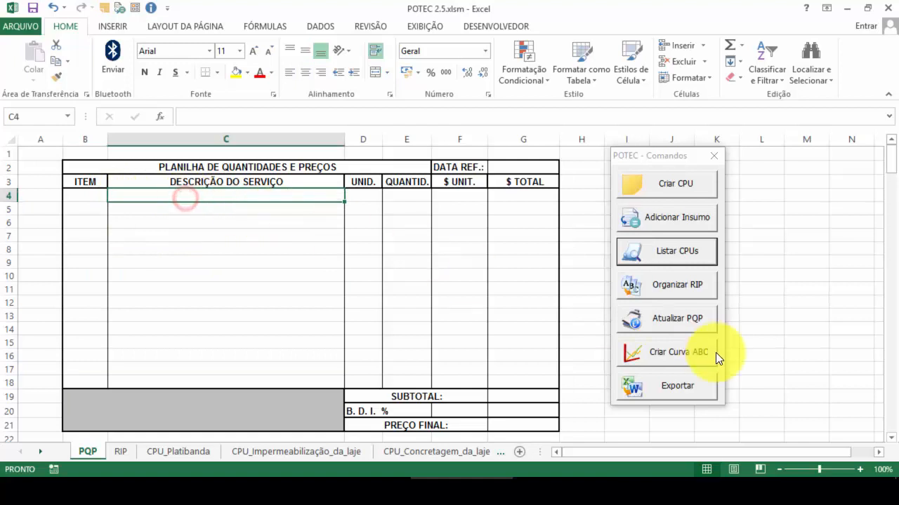
{"action": "left_click", "coordinate": [670, 320]}
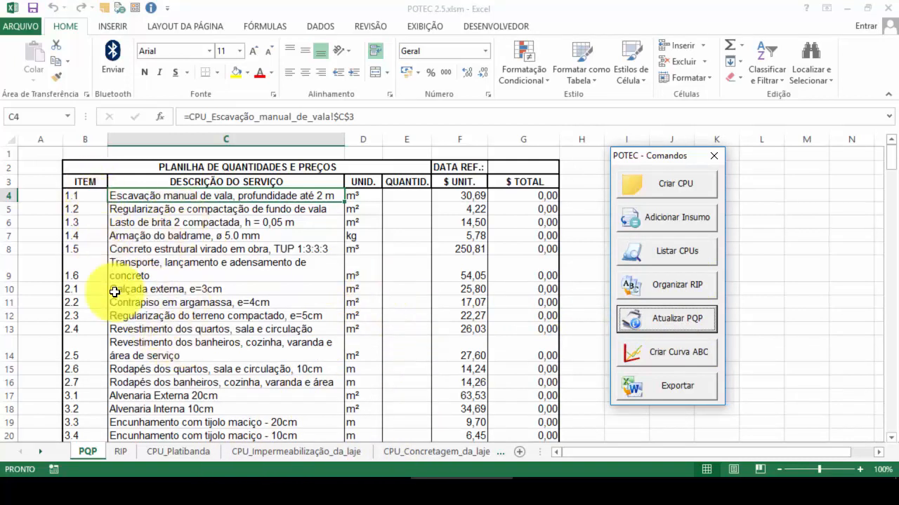
{"action": "left_click", "coordinate": [202, 250]}
{"action": "left_click_drag", "start_coordinate": [399, 194], "coordinate": [406, 411]}
{"action": "left_click", "coordinate": [238, 324]}
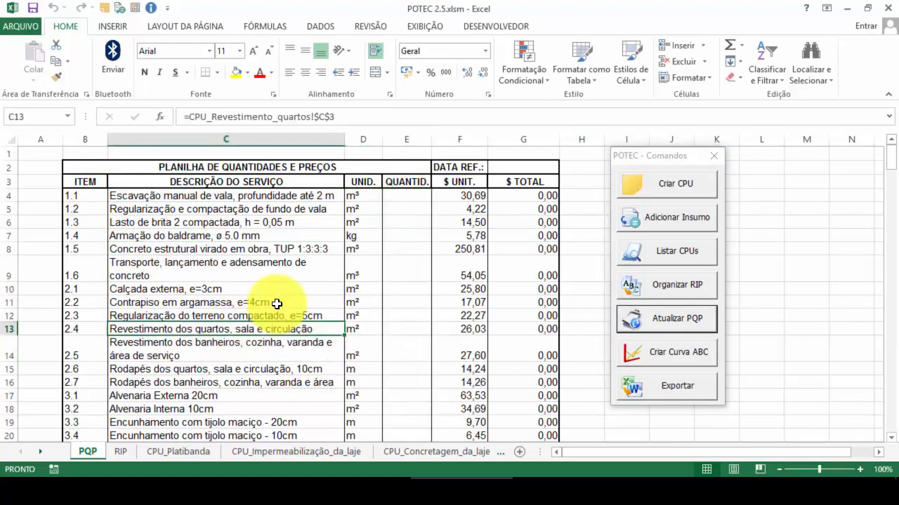
- Create the ABC curve from the PQP sheet's services, and check the ranked service list and the Curva ABC chart
{"action": "scroll", "coordinate": [276, 303], "scroll_direction": "down", "scroll_amount": 2}
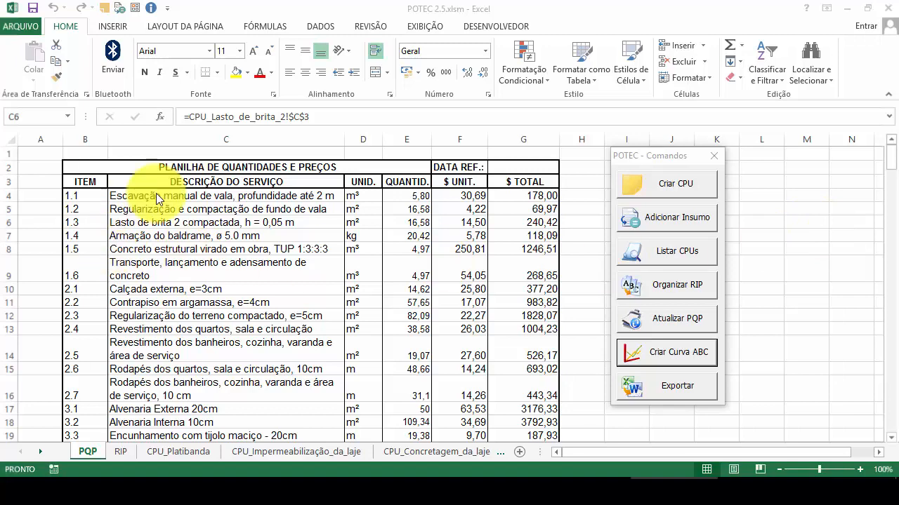
{"action": "left_click", "coordinate": [202, 164]}
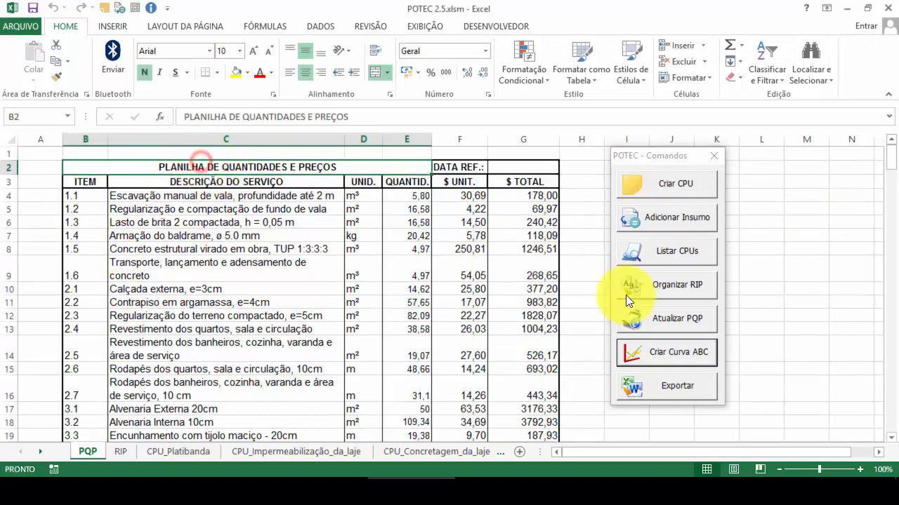
{"action": "left_click", "coordinate": [652, 355]}
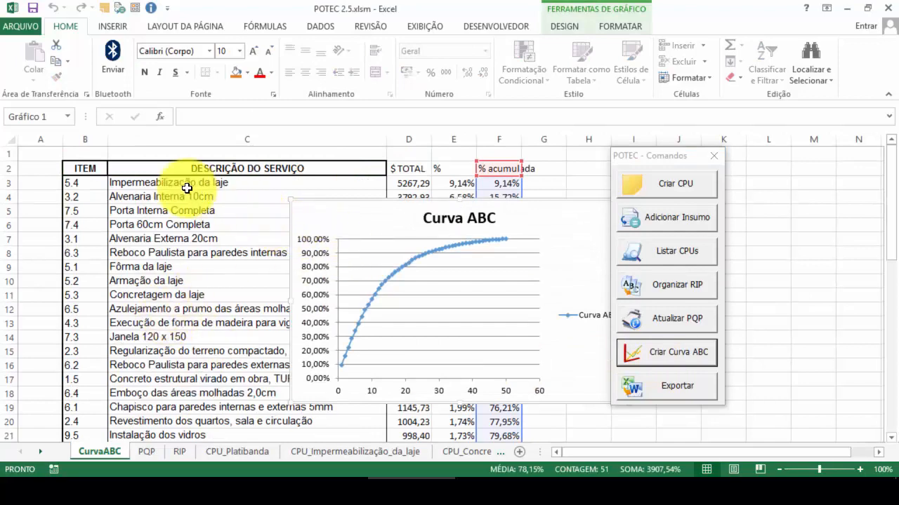
{"action": "left_click_drag", "start_coordinate": [178, 182], "coordinate": [168, 342]}
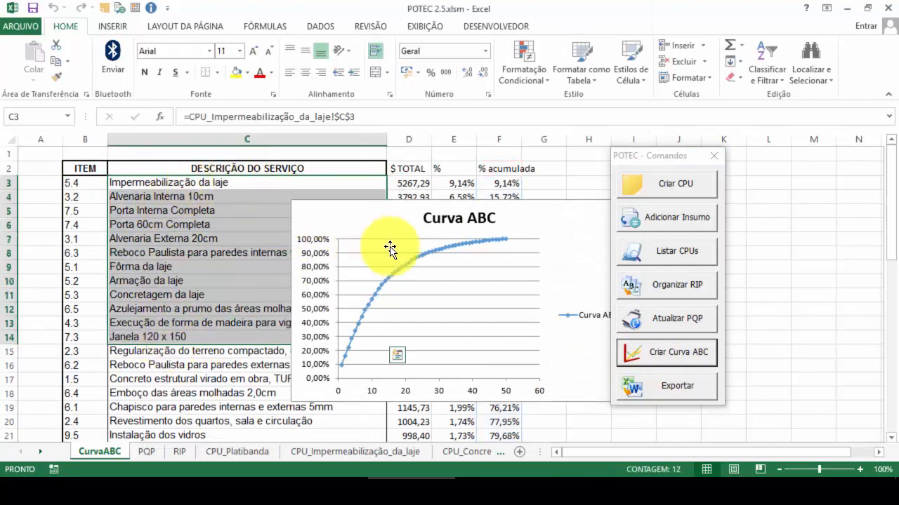
{"action": "left_click", "coordinate": [420, 219]}
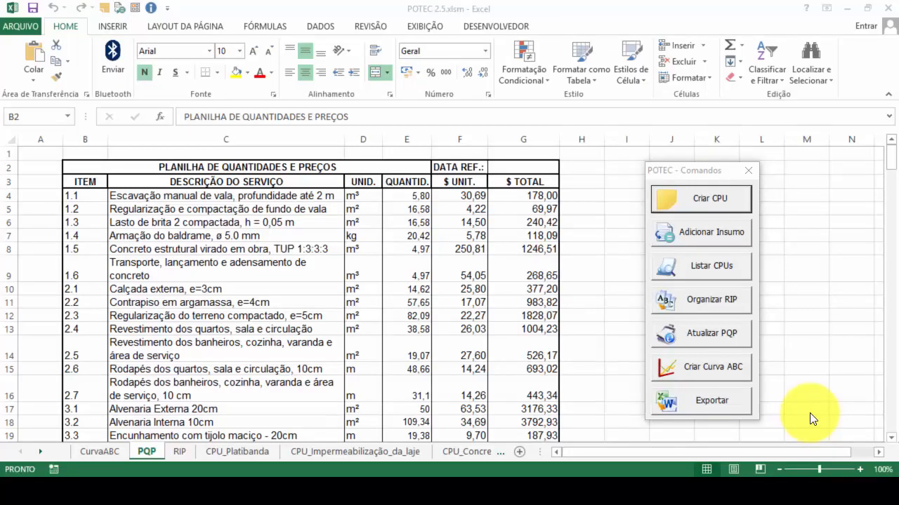
- Export PQP, RIP, CPUs, CPUs Auxiliares and Curva ABC to Word, deleting blank CPU rows, with CPUs as images and text titles before each
{"action": "left_click", "coordinate": [695, 174]}
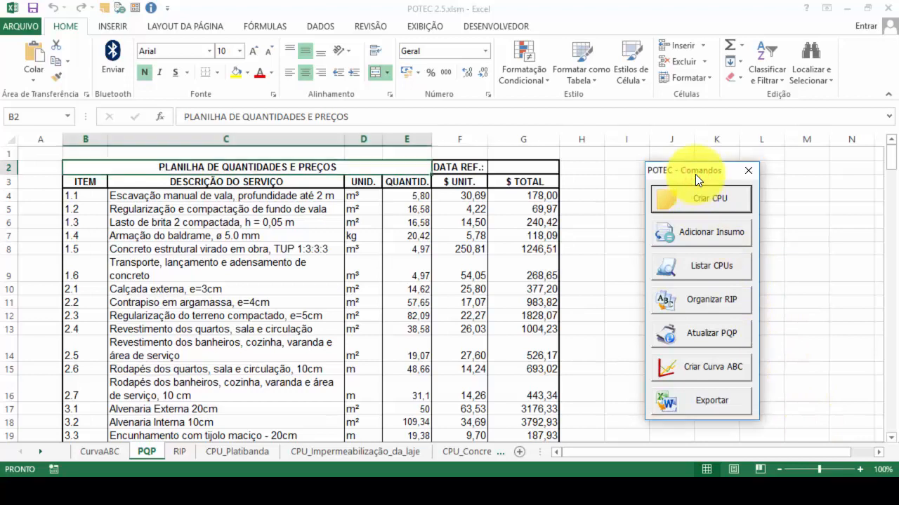
{"action": "left_click", "coordinate": [702, 403]}
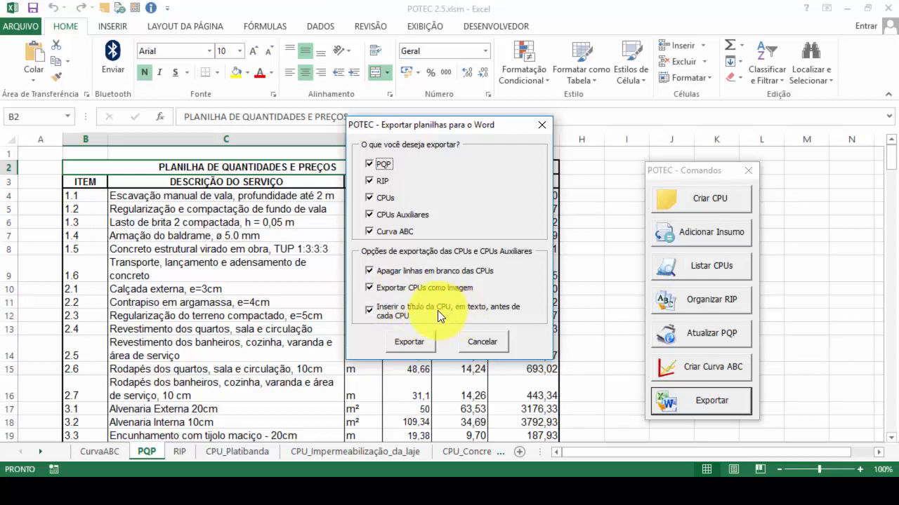
{"action": "left_click", "coordinate": [370, 198]}
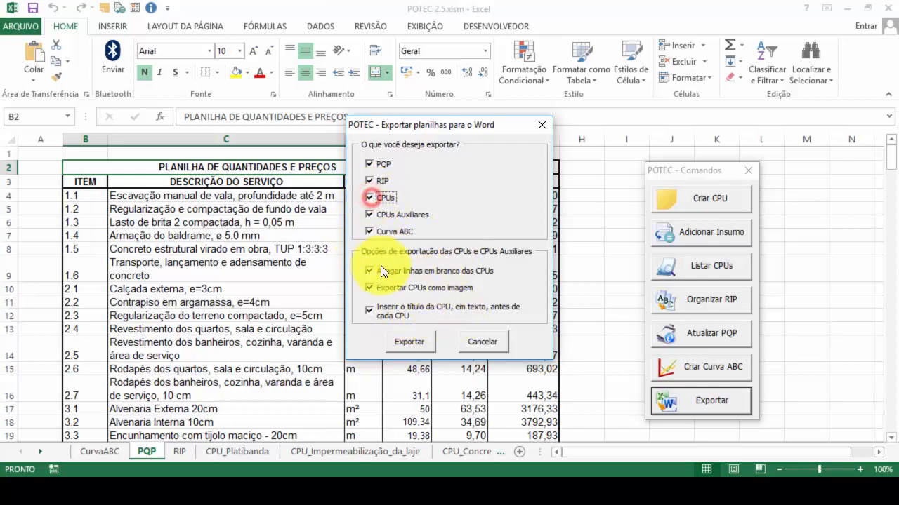
{"action": "left_click", "coordinate": [407, 341]}
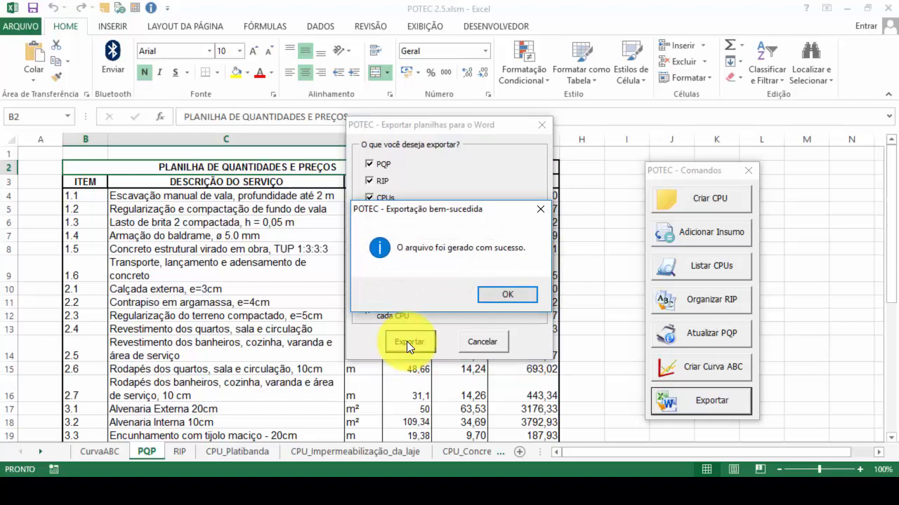
{"action": "left_click", "coordinate": [525, 296]}
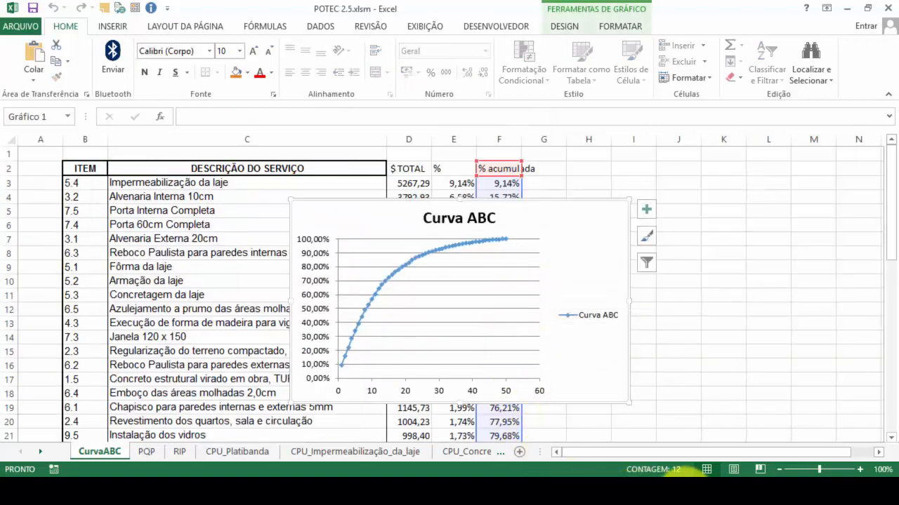
- Switch to the exported Word document and look from the Curva ABC chart back to the price table on the first page
{"action": "left_click", "coordinate": [680, 492]}
{"action": "left_click", "coordinate": [678, 324]}
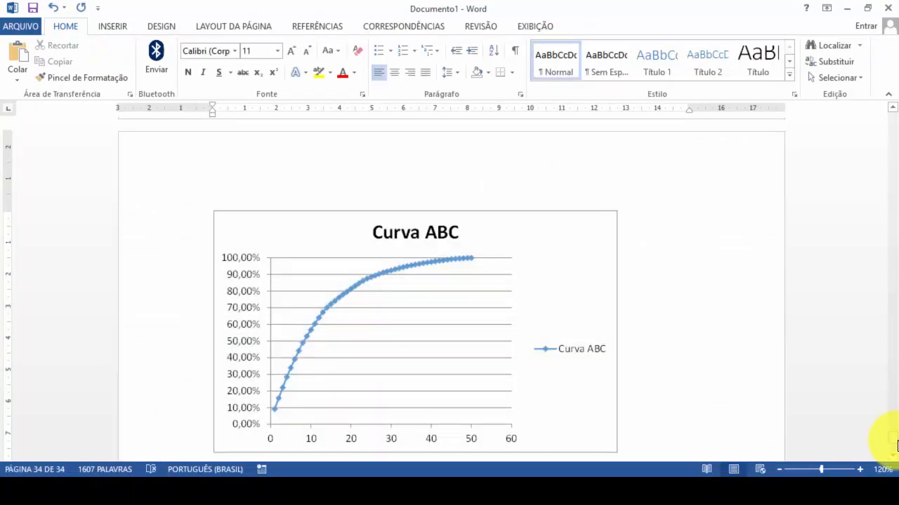
{"action": "left_click_drag", "start_coordinate": [896, 444], "coordinate": [894, 116]}
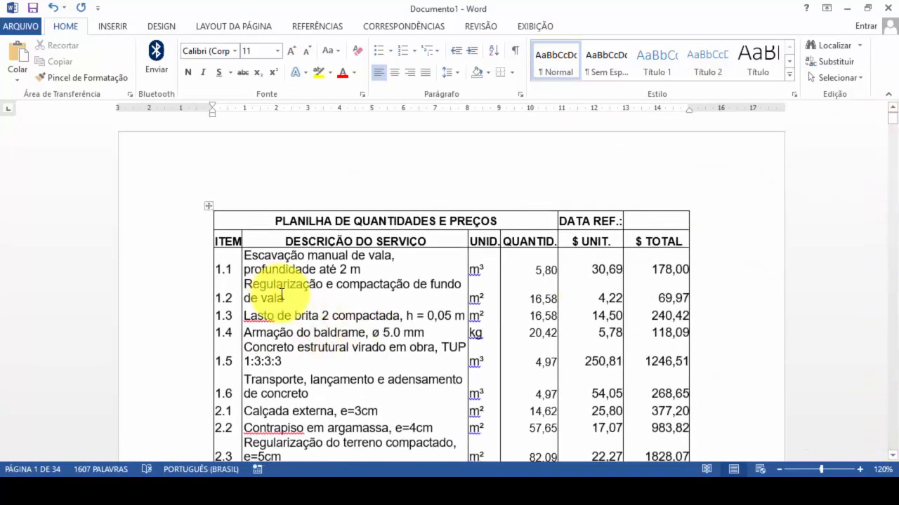
{"action": "left_click", "coordinate": [406, 292]}
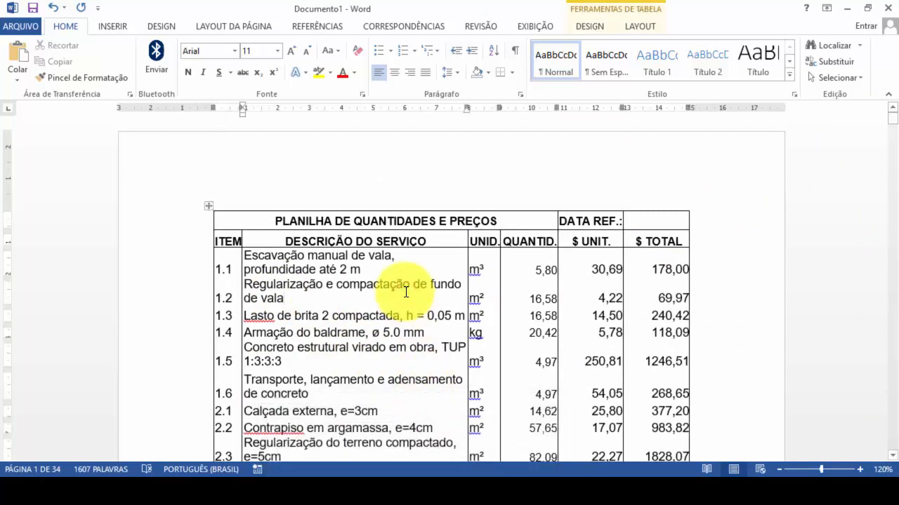